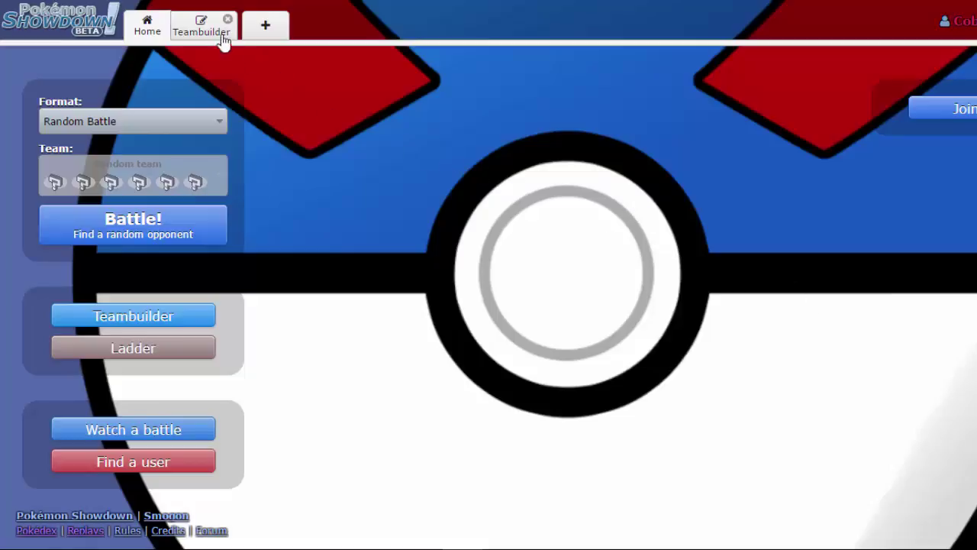
- Open the Teachy TV Lesson 3 team and bring up Conkeldurr's stats and item choices
click(199, 35)
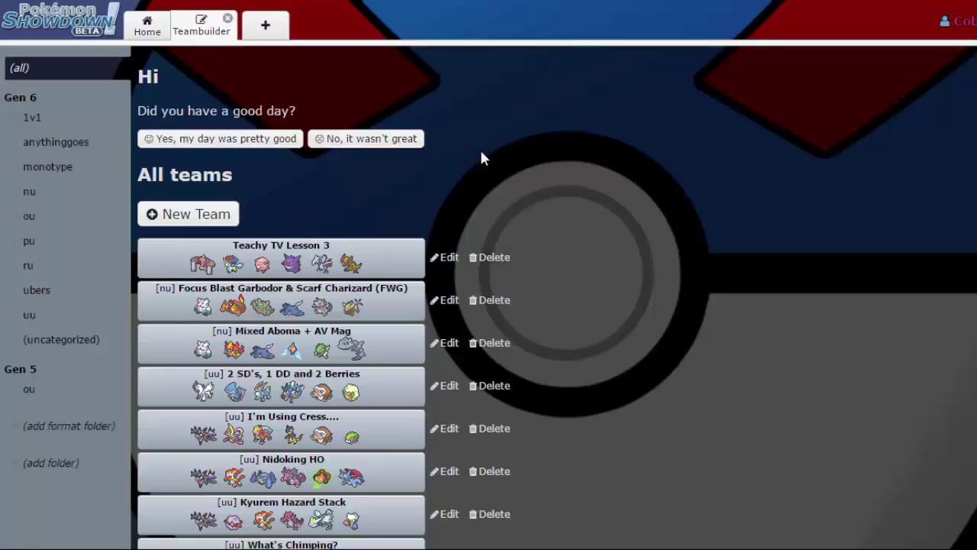
click(333, 267)
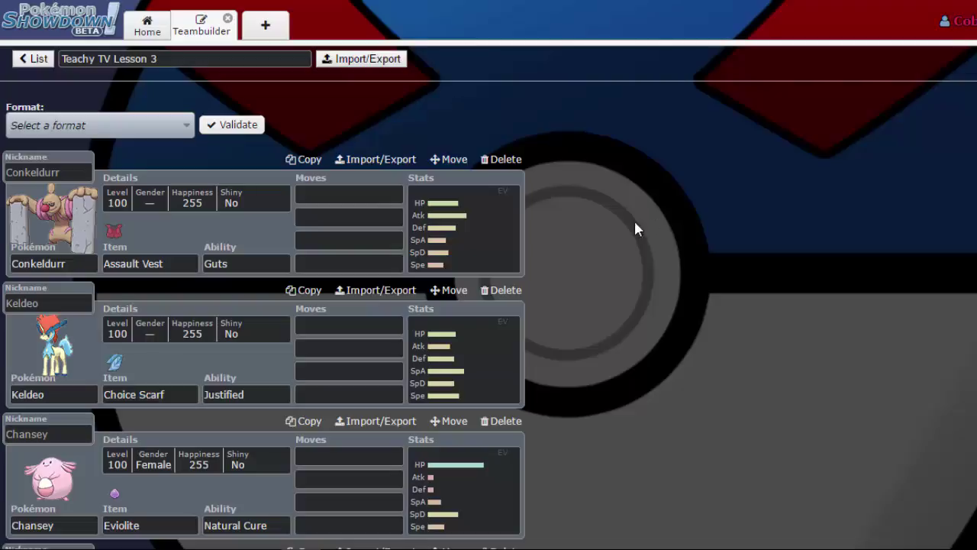
click(433, 222)
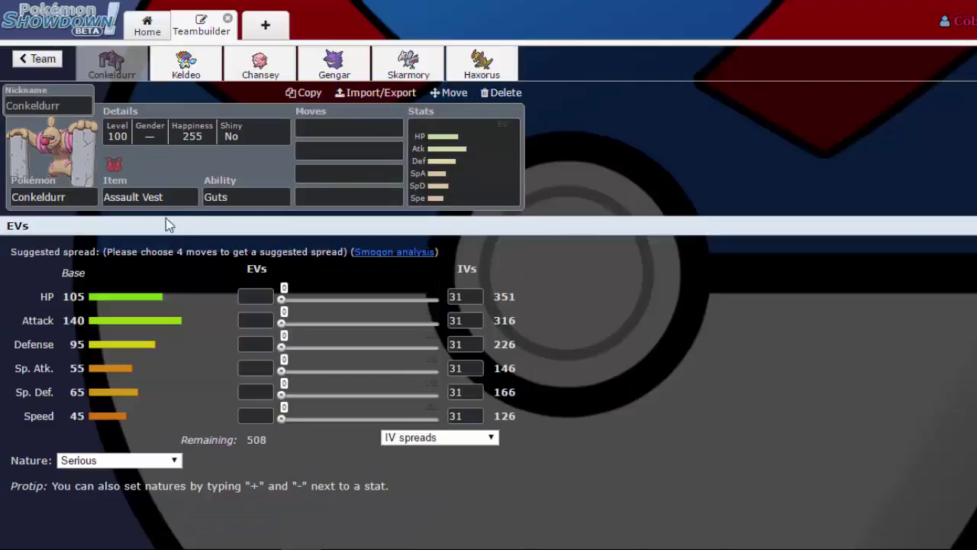
click(175, 192)
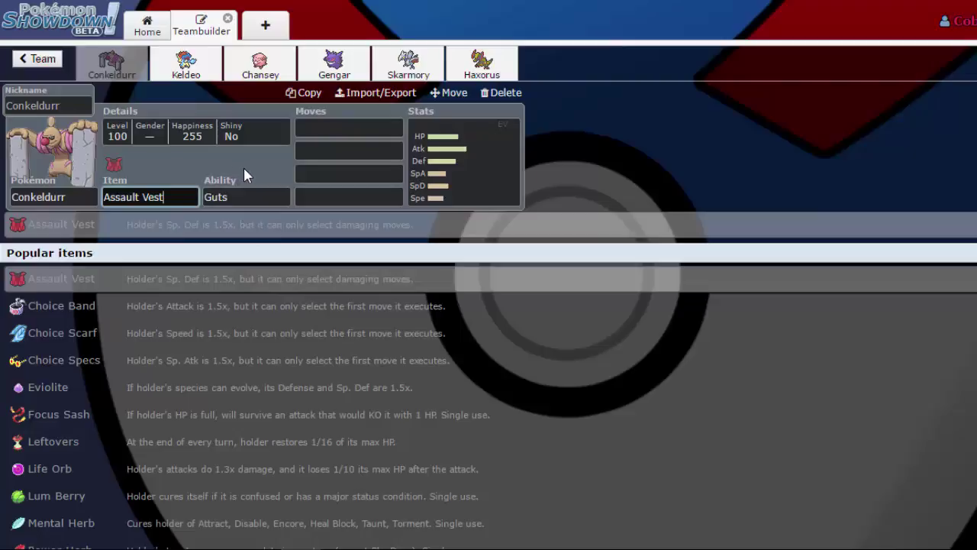
- Search for Toxic in Conkeldurr's first move slot and clear the entry
click(317, 128)
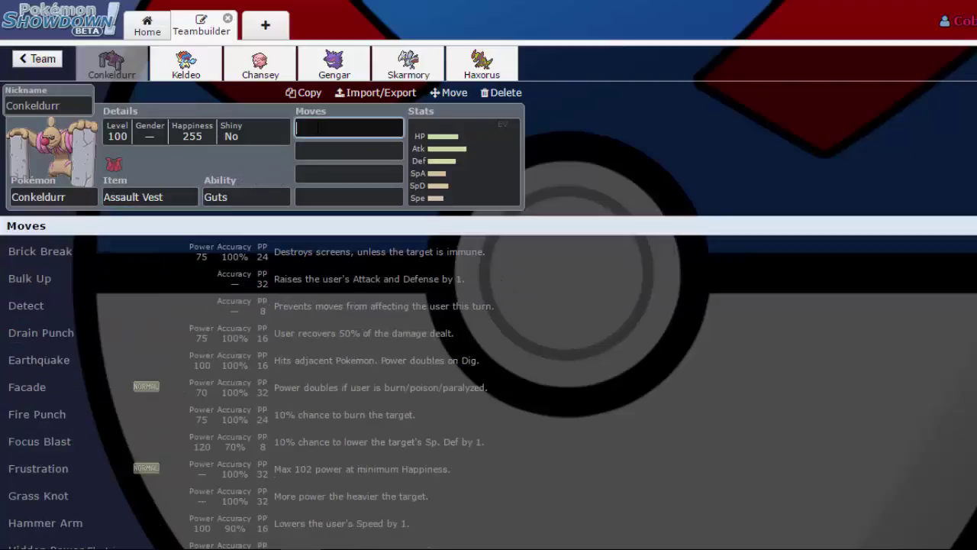
text(y)
key(BackSpace)
text(tox)
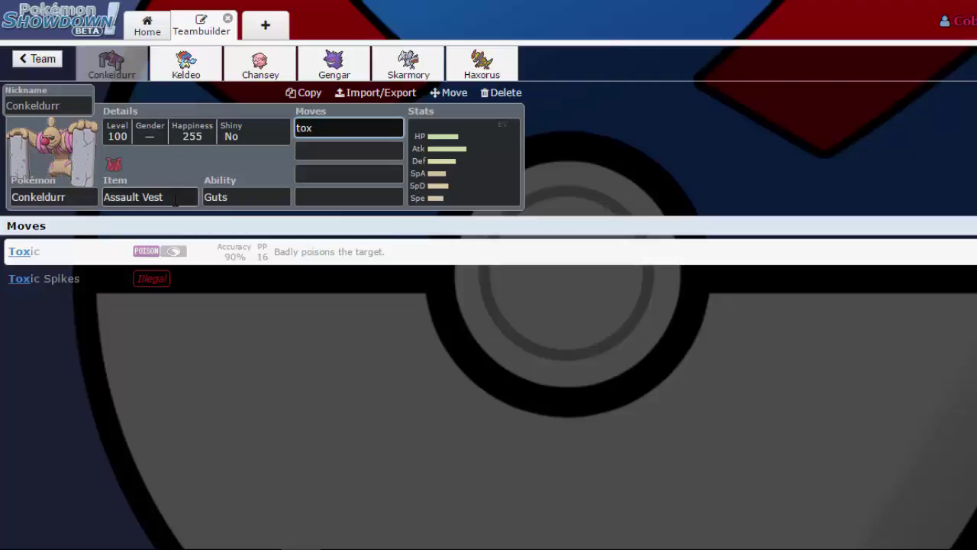
key(ctrl+a)
key(BackSpace)
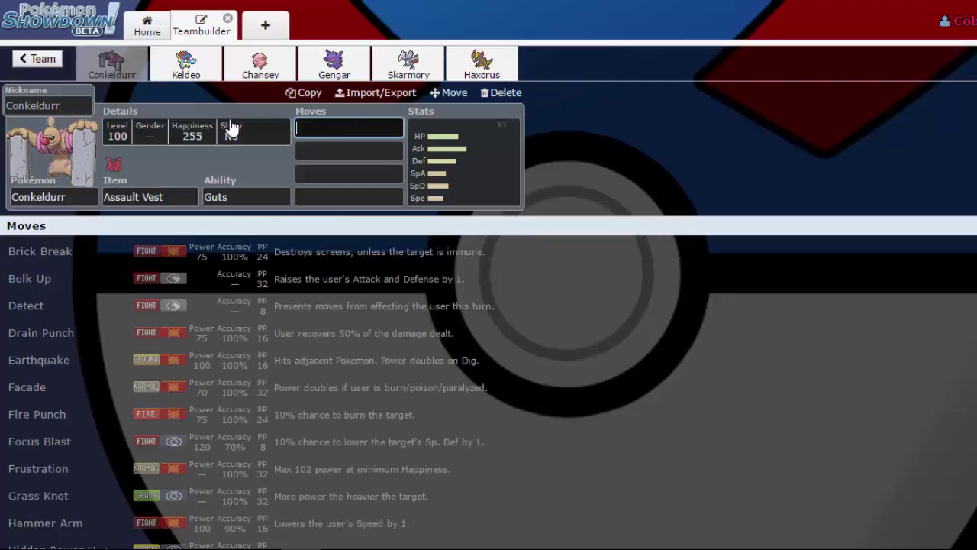
- Review the Assault Vest description and Conkeldurr's base stats
click(185, 194)
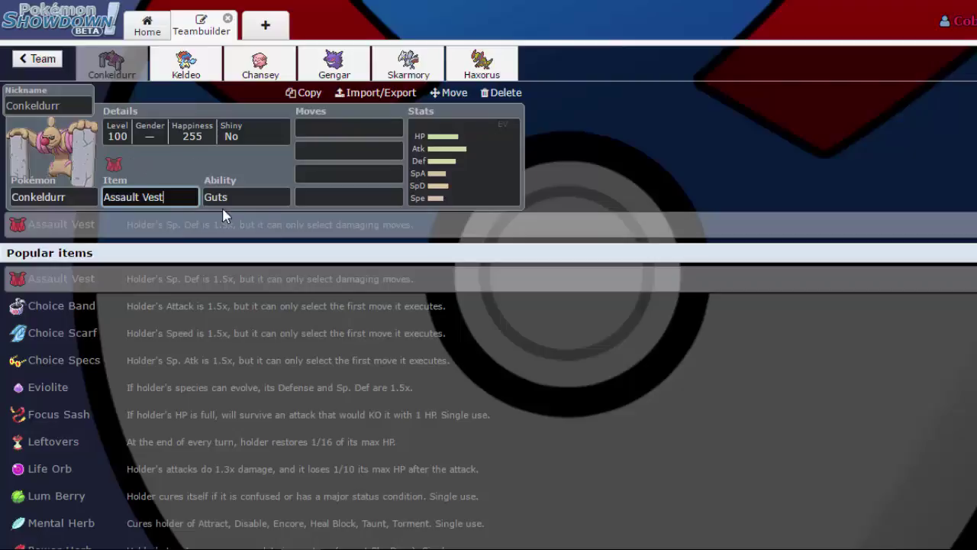
click(473, 168)
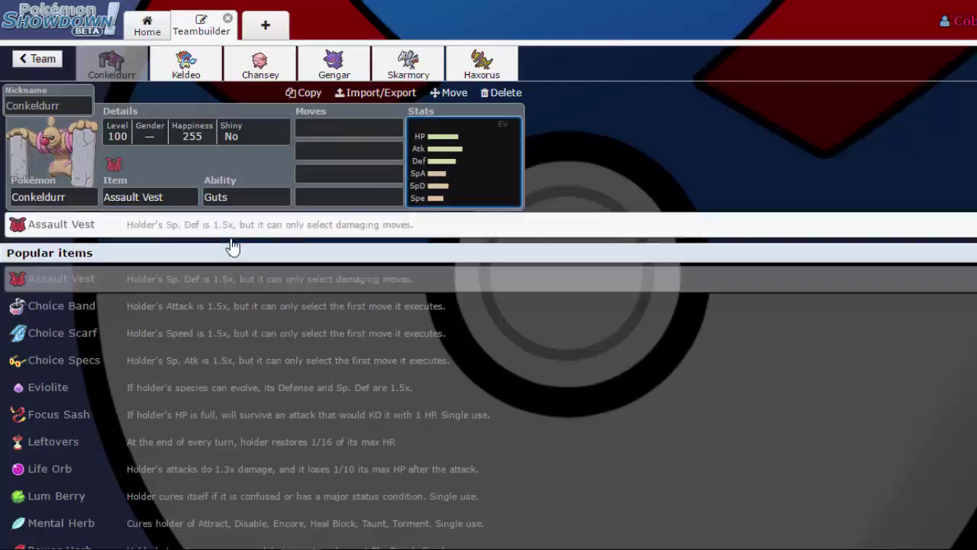
click(481, 151)
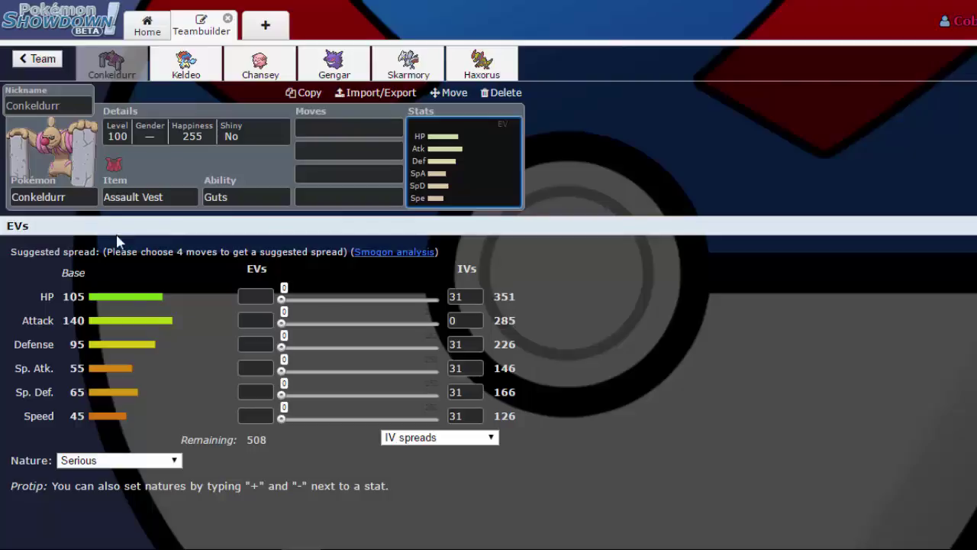
- Look up "mach" in the species list to compare Machamp's stats, and reselect Conkeldurr as the Pokémon
click(73, 200)
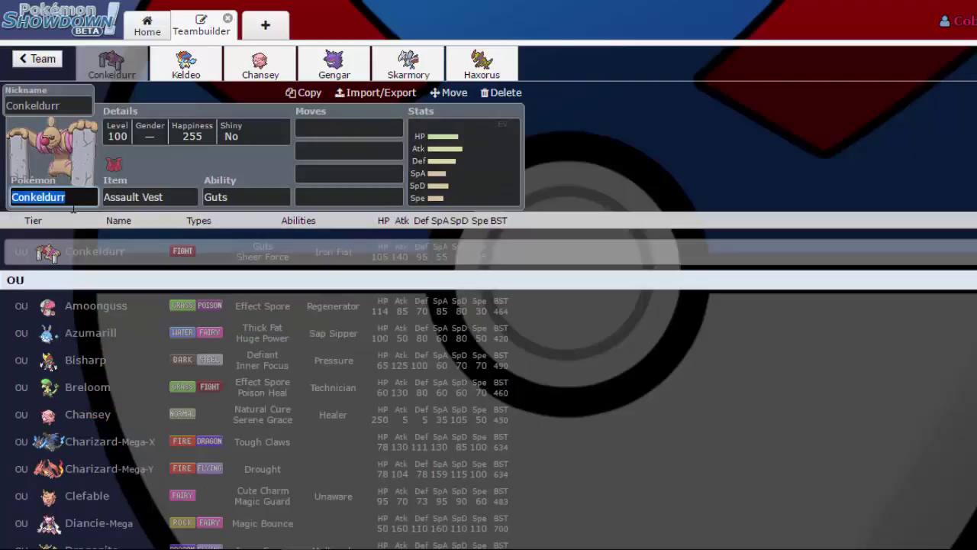
text(mach)
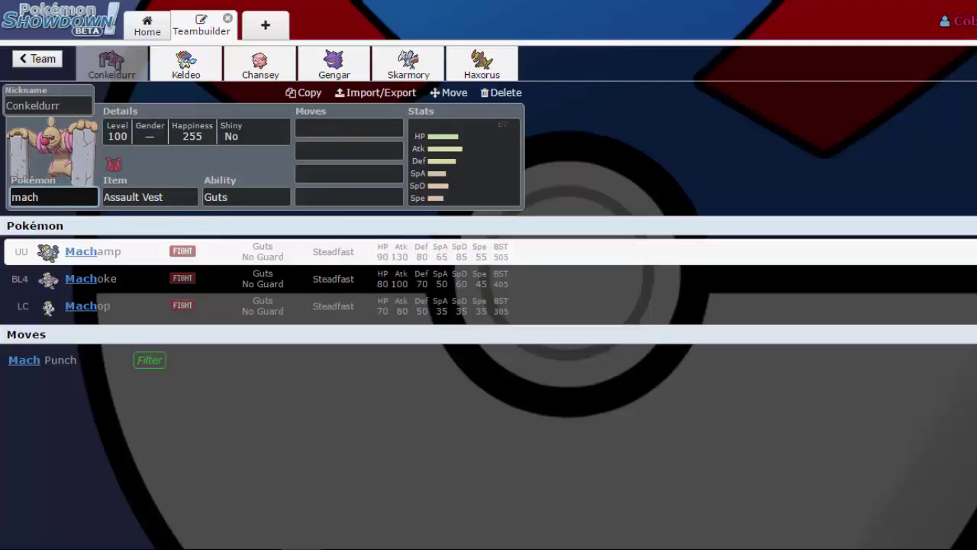
key(ctrl+a)
text(conk)
key(Return)
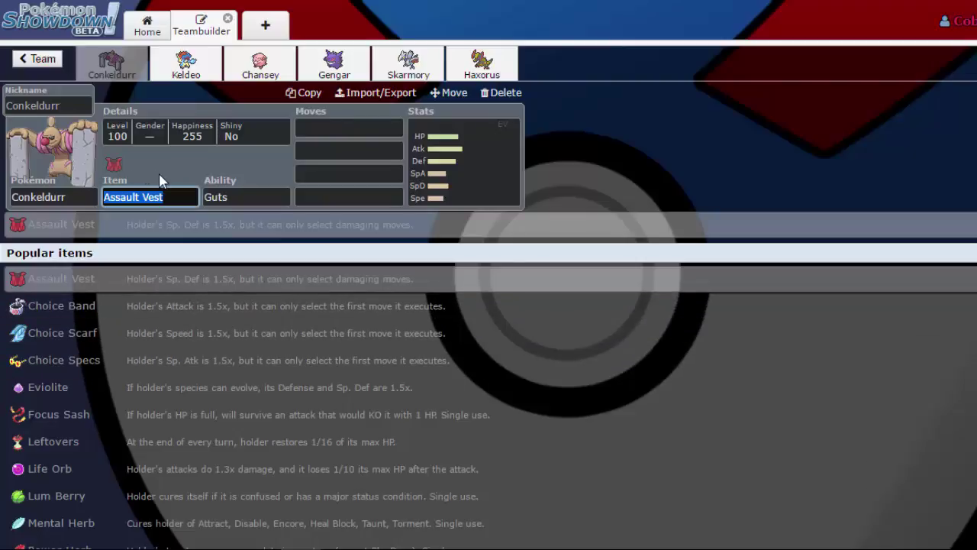
- Change Conkeldurr's item to Choice Band and reopen its item description
text(choice)
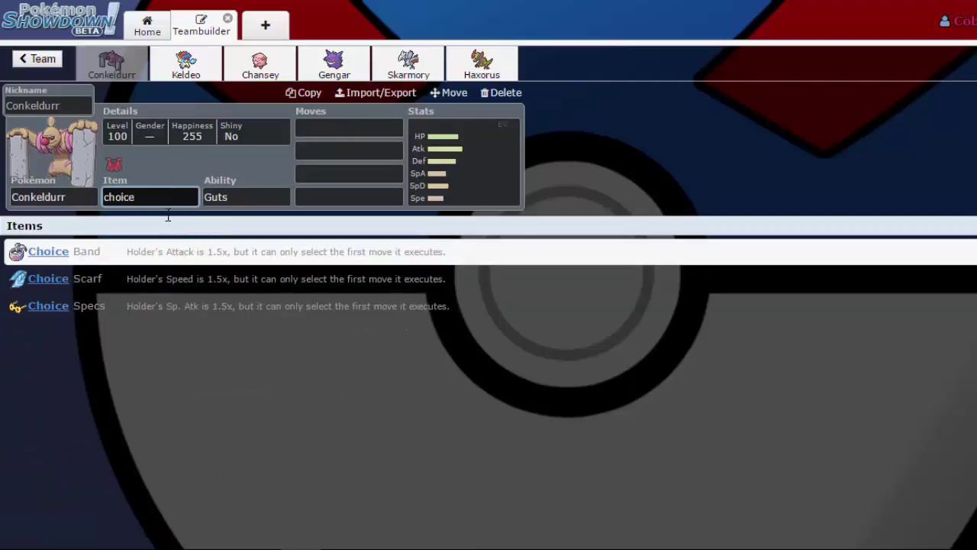
click(183, 258)
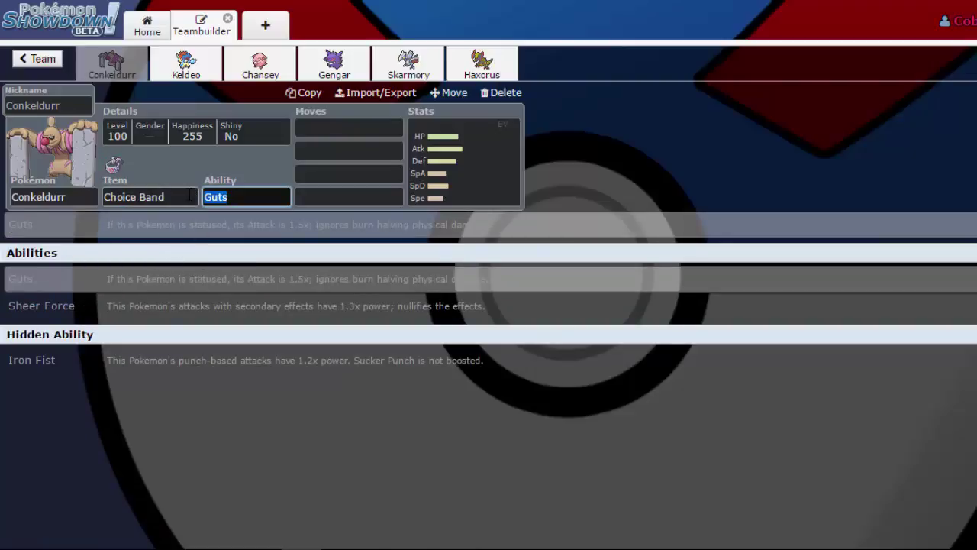
click(190, 195)
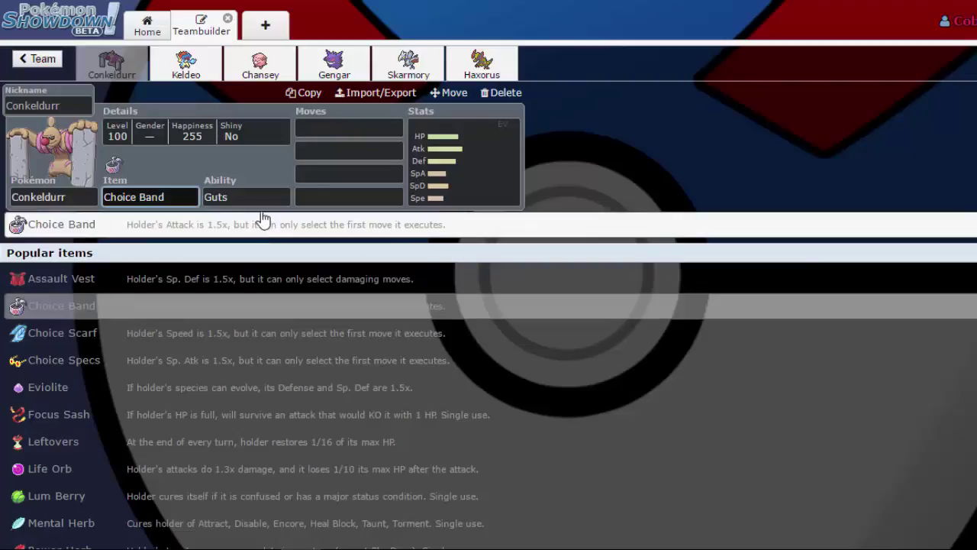
- Set Drain Punch as Conkeldurr's first move
click(347, 127)
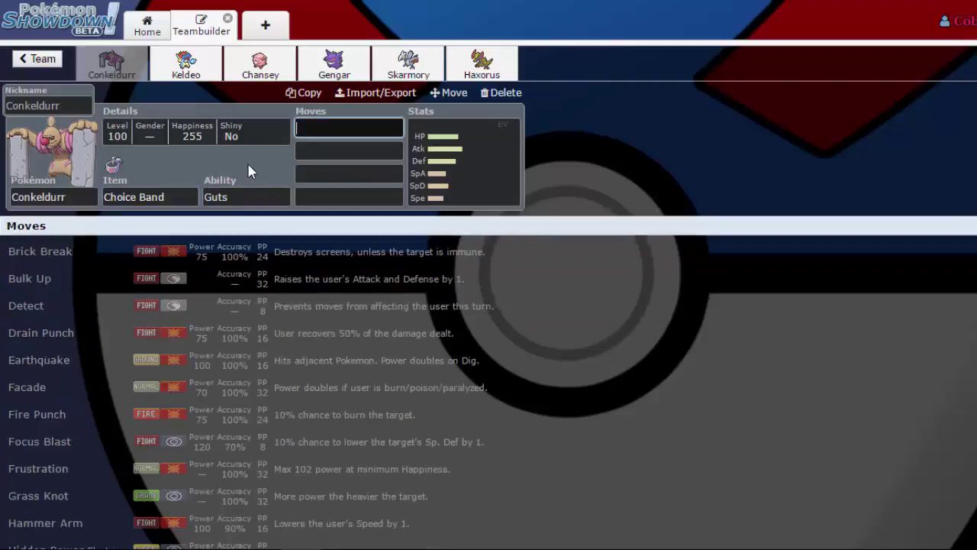
text(drain)
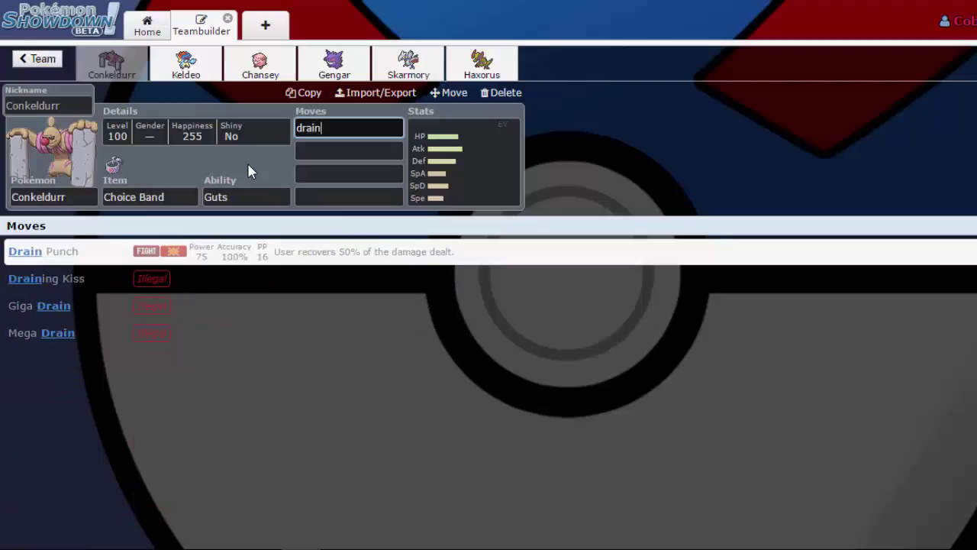
key(Return)
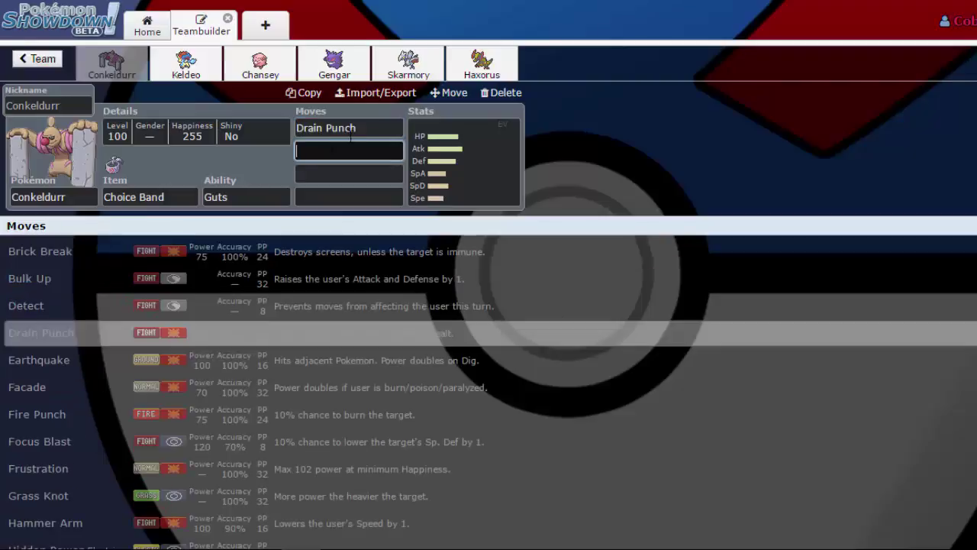
click(366, 131)
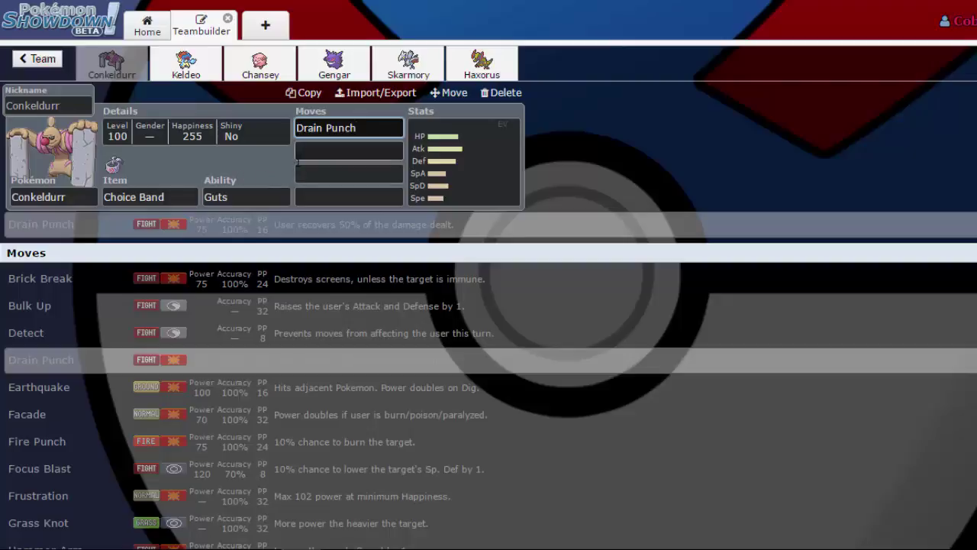
- Set Ice Punch as Conkeldurr's second move and review both moves and the held item
click(318, 151)
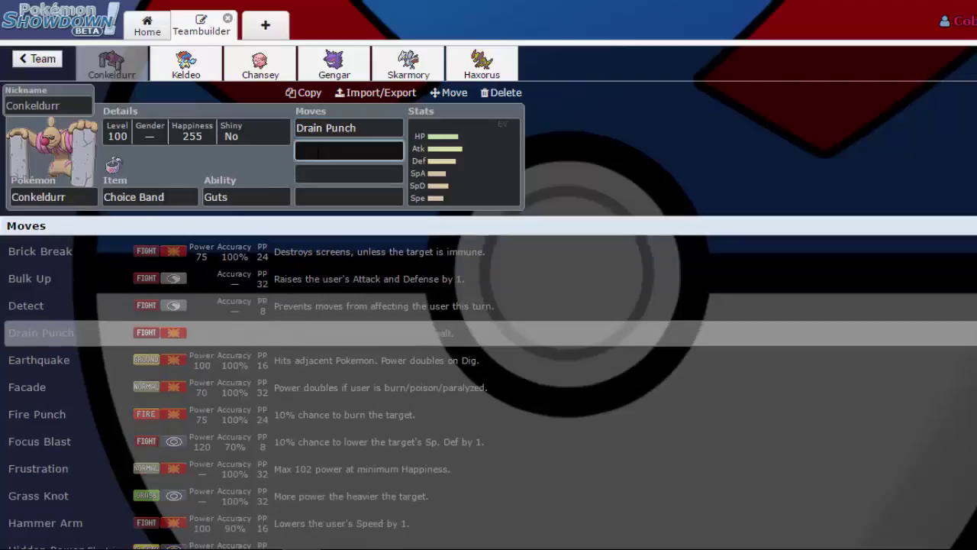
text(ice)
key(Return)
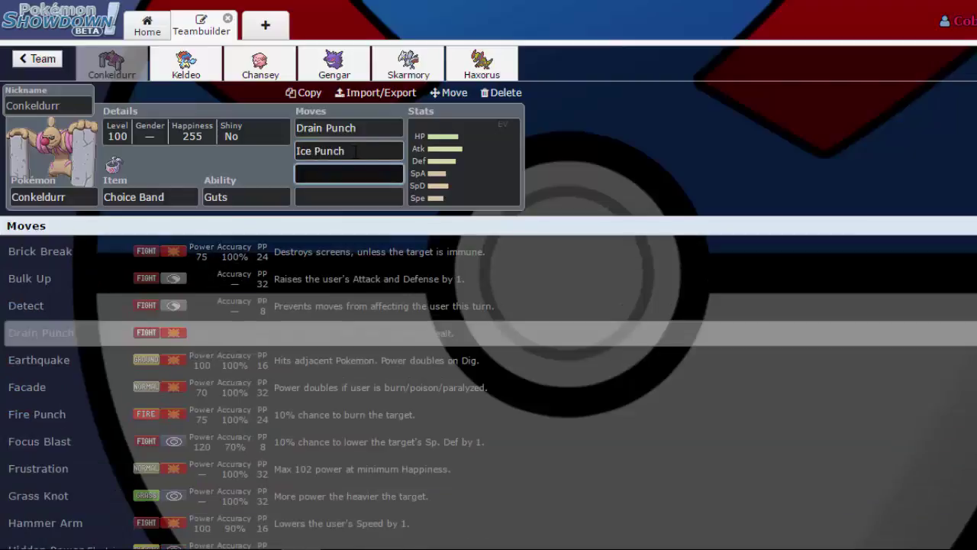
click(369, 131)
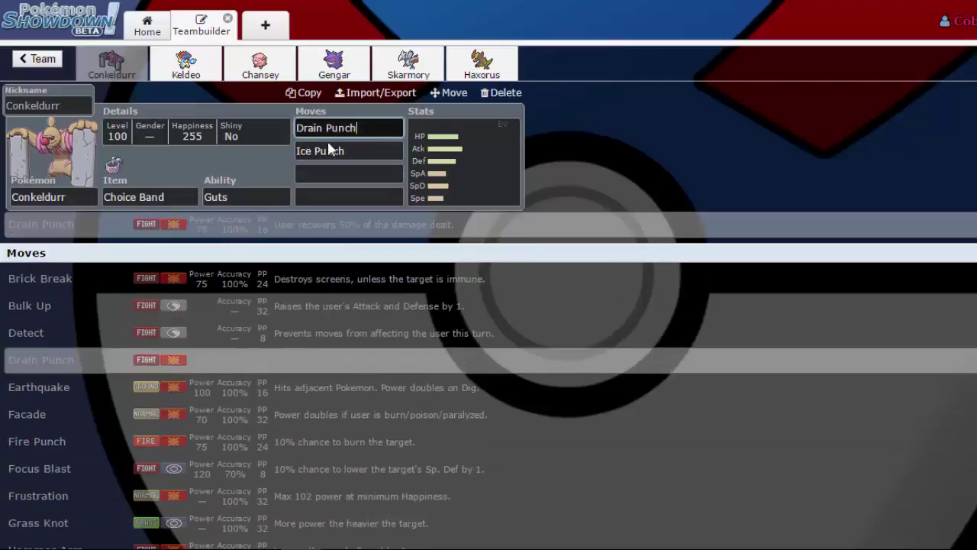
click(322, 151)
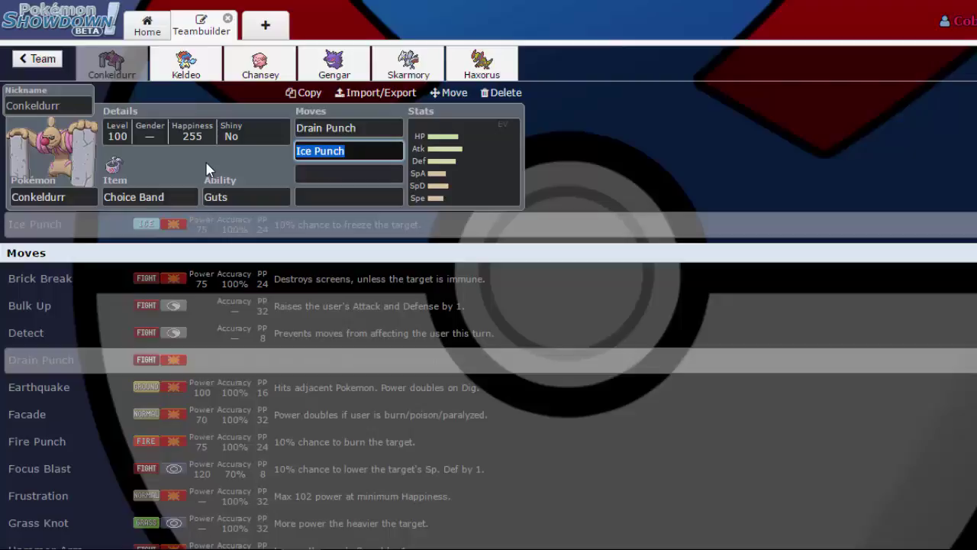
click(186, 191)
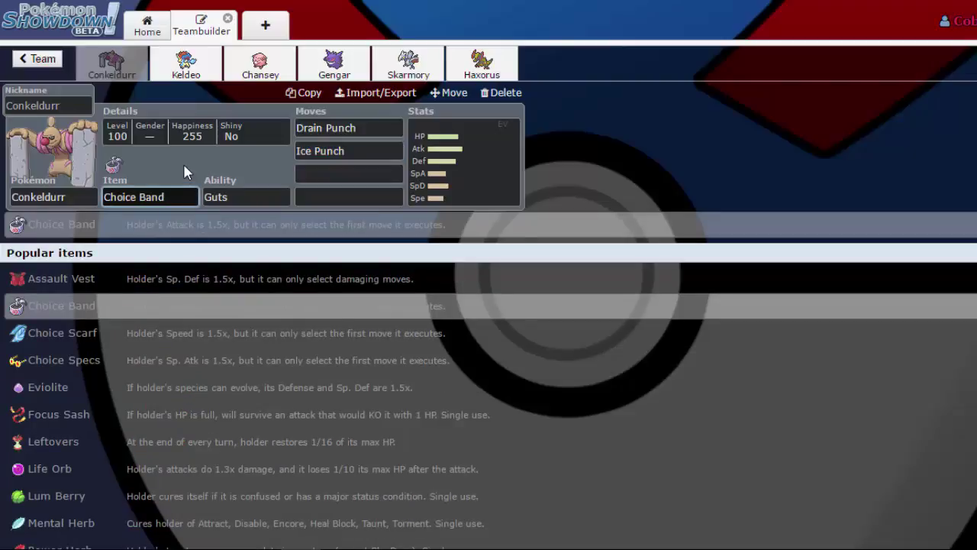
- Switch to Keldeo, give it Choice Specs as its item and display its stats
click(186, 67)
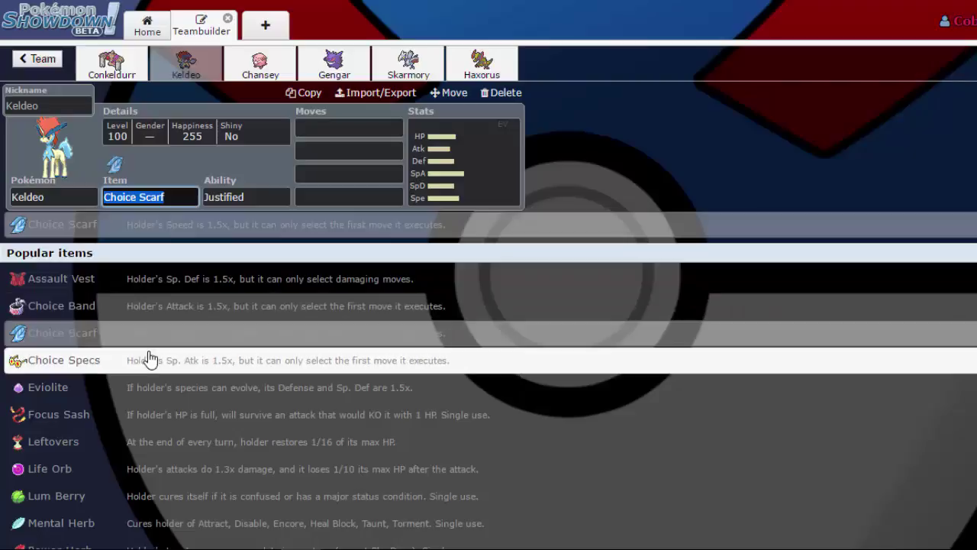
click(149, 360)
click(504, 162)
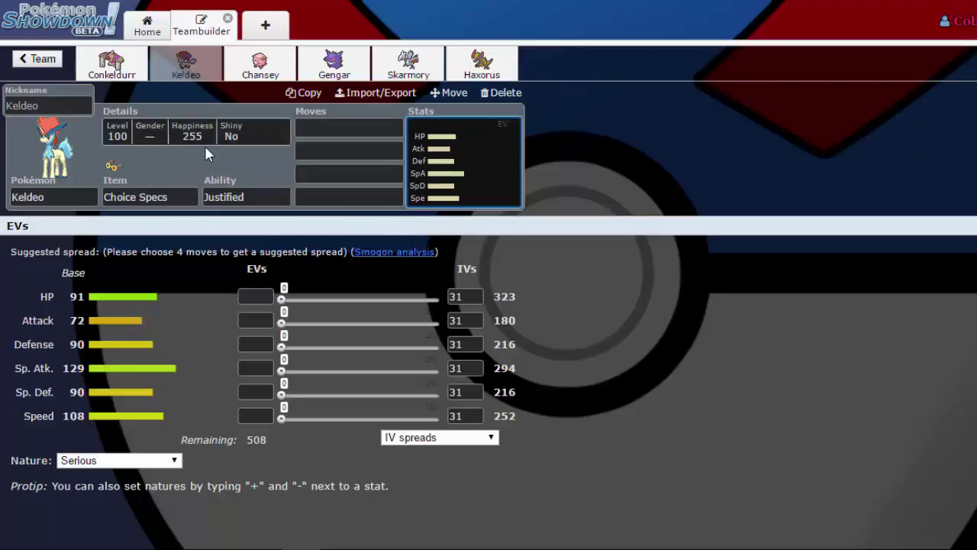
- Switch to Chansey and examine its Eviolite item description and base stats
click(243, 81)
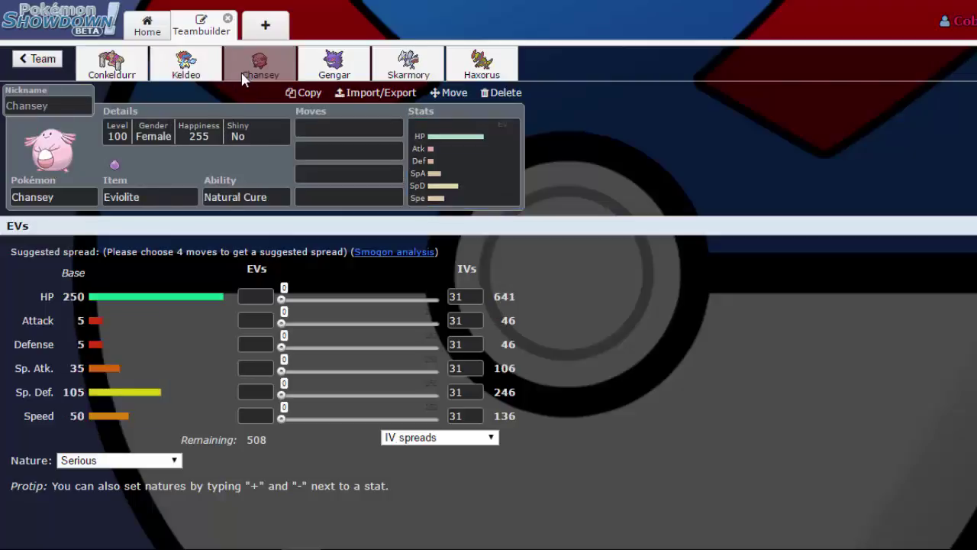
click(178, 202)
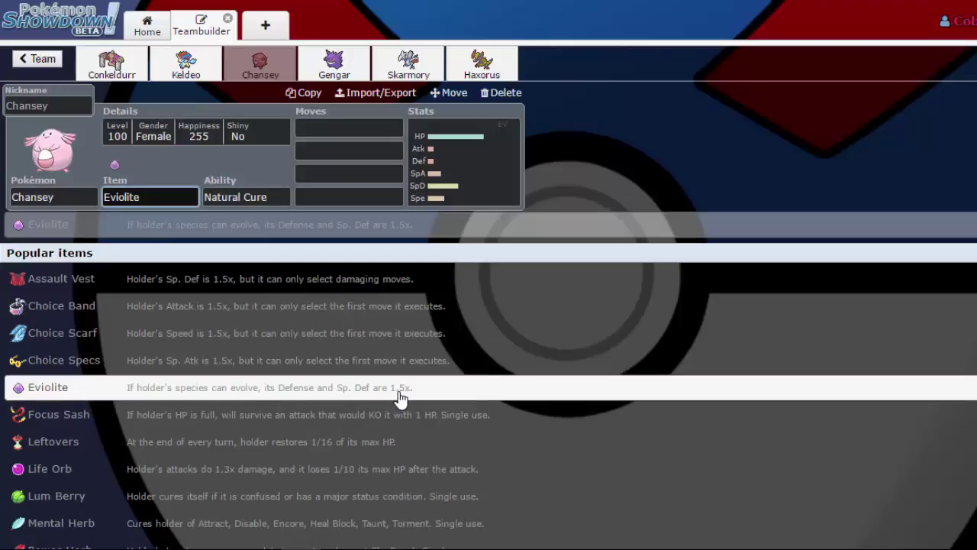
click(469, 151)
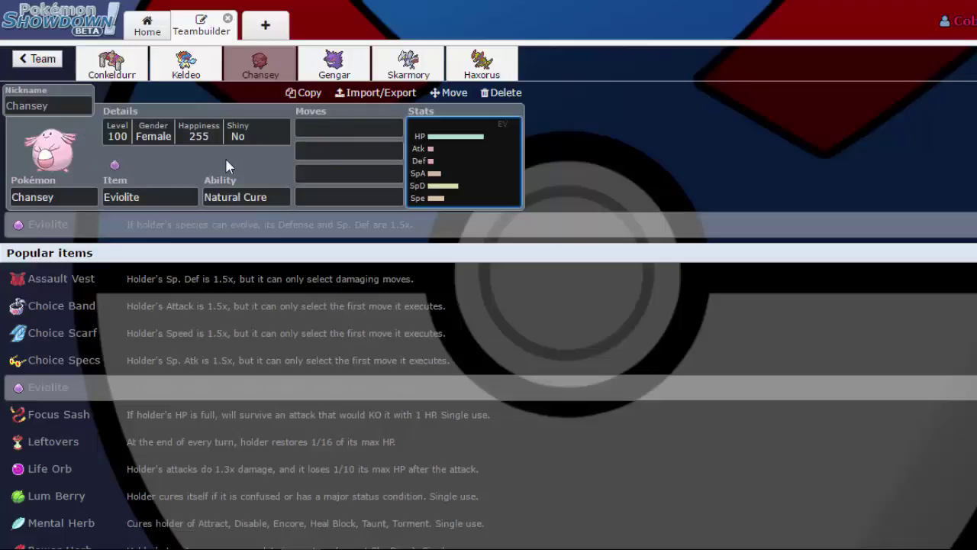
click(491, 136)
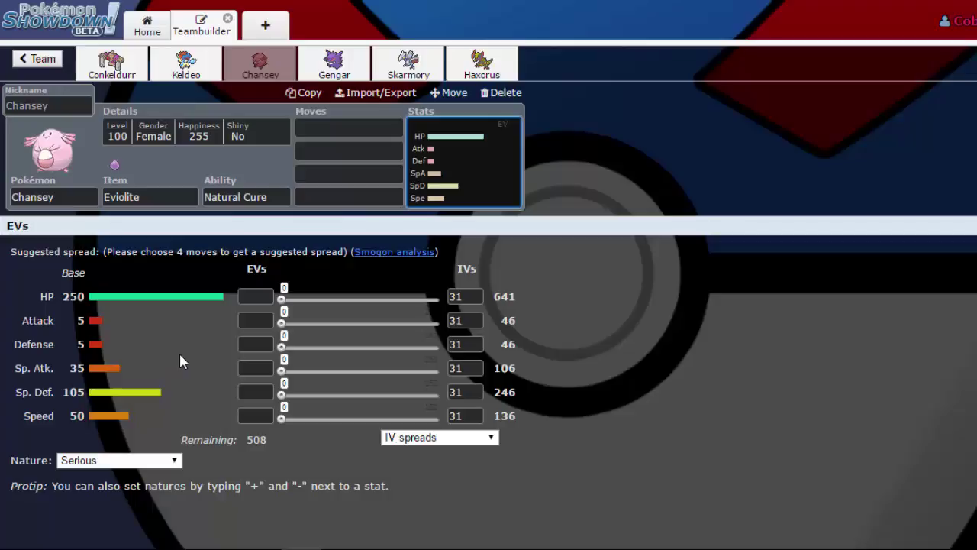
- Search the species list for "gli" and "por" to compare the base stats of Gligar and the Porygon line
click(77, 199)
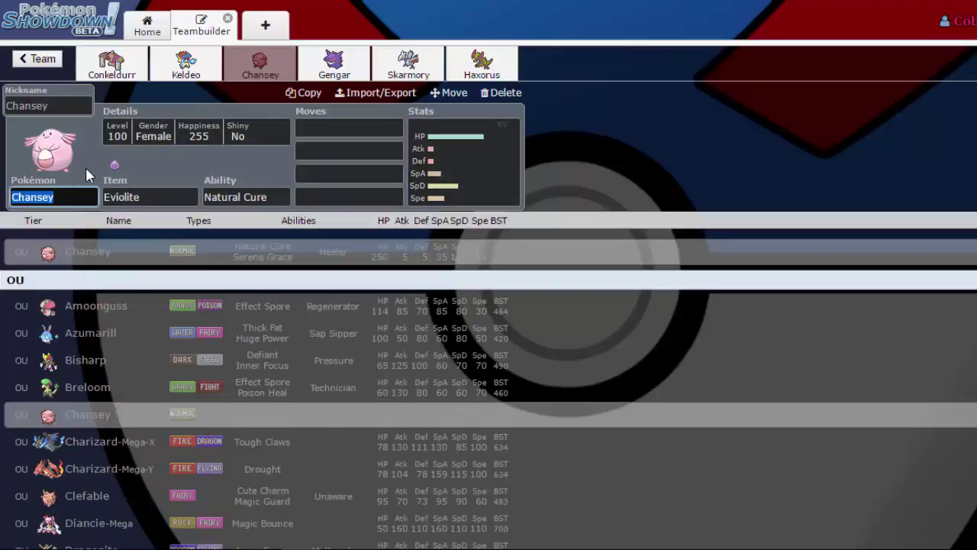
text(gli)
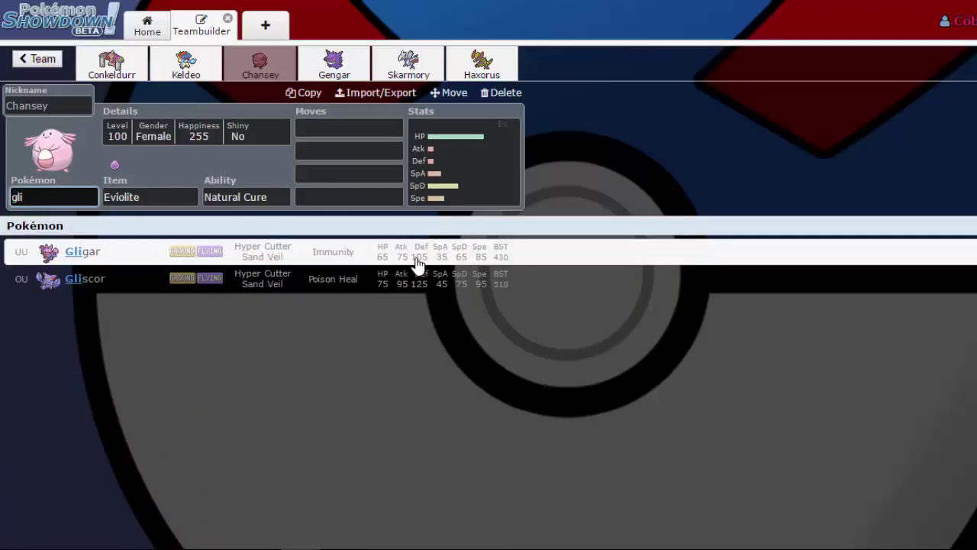
double_click(17, 197)
text(por)
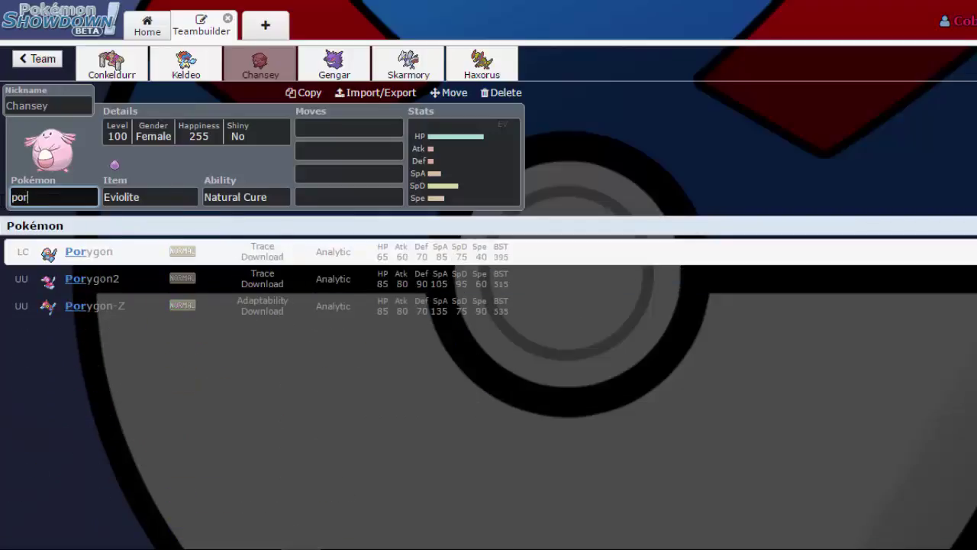
text(g)
key(BackSpace)
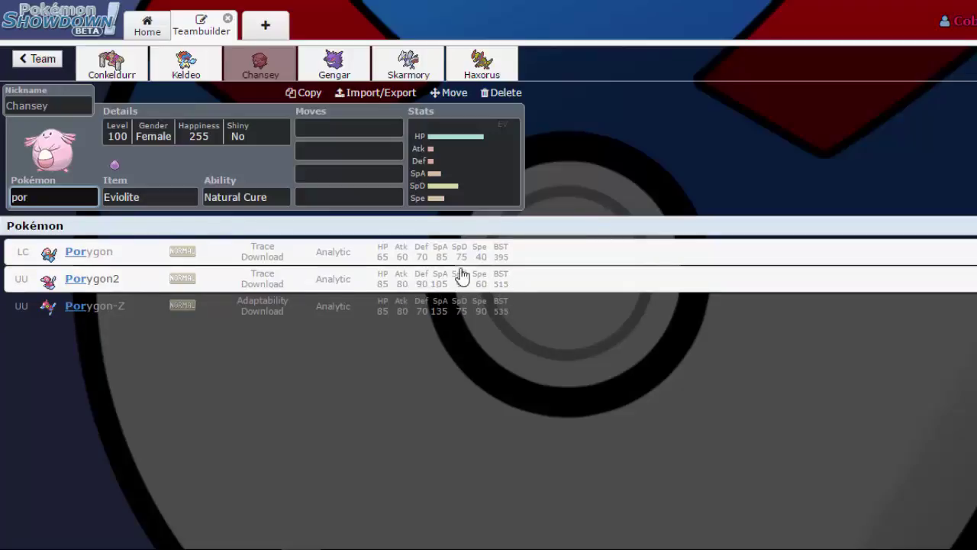
- Check Chansey's stats, and switch to Gengar to examine its Focus Sash description, species entry and base stats
click(502, 206)
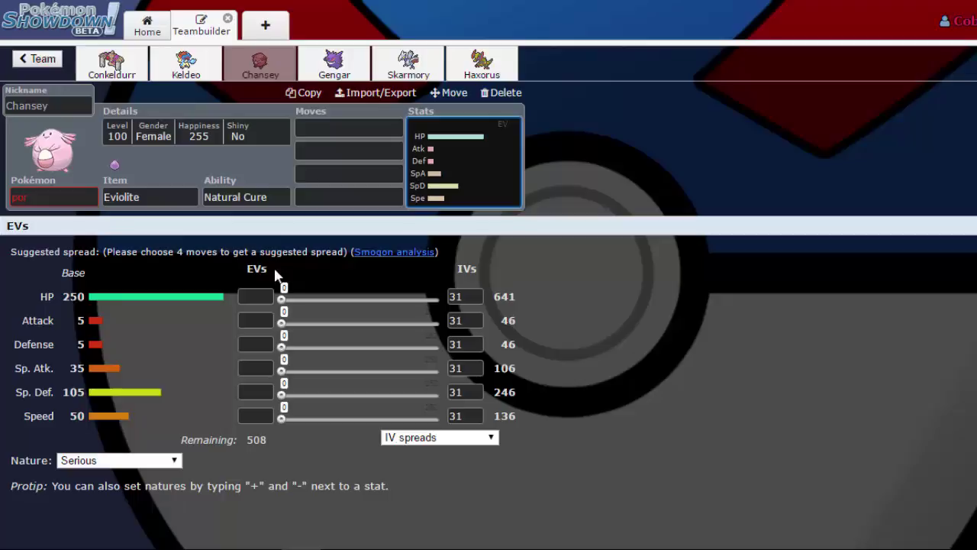
click(334, 61)
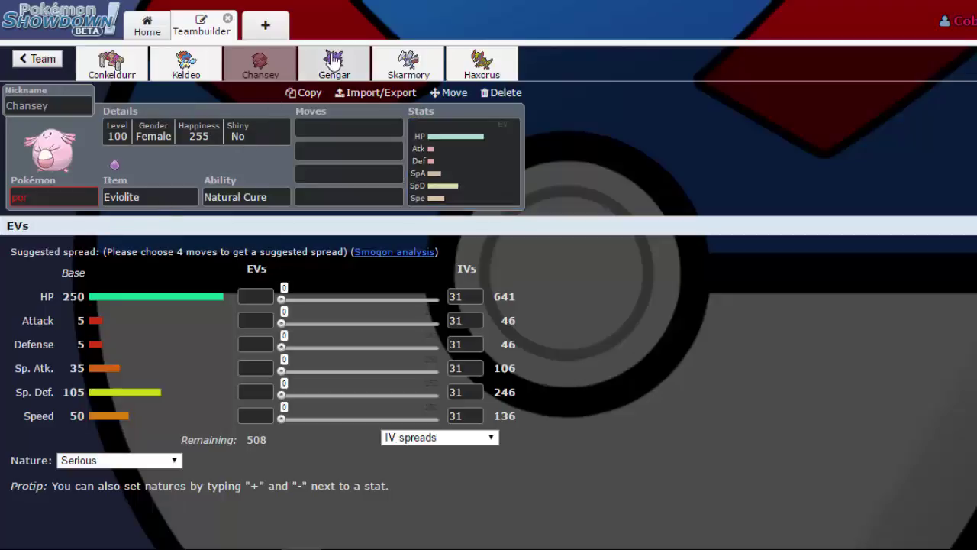
click(192, 192)
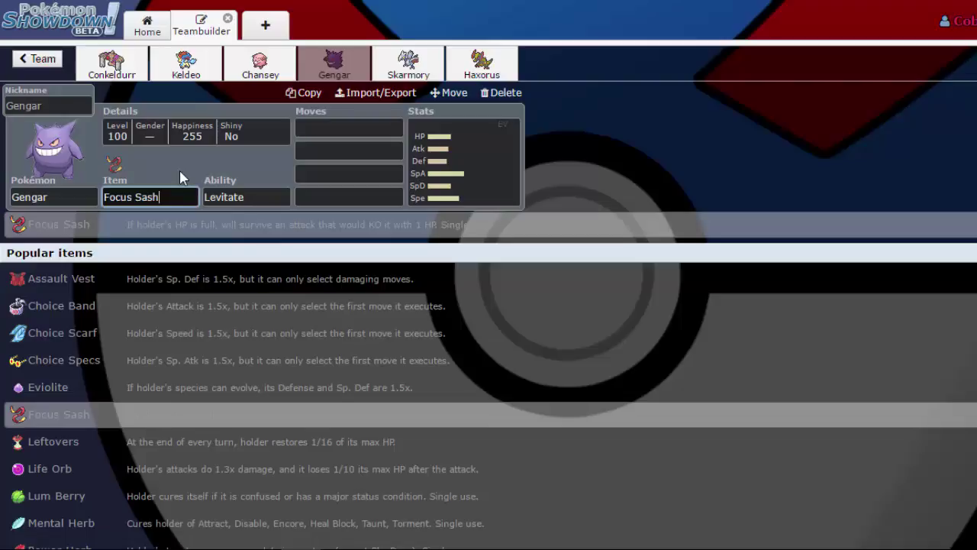
click(48, 197)
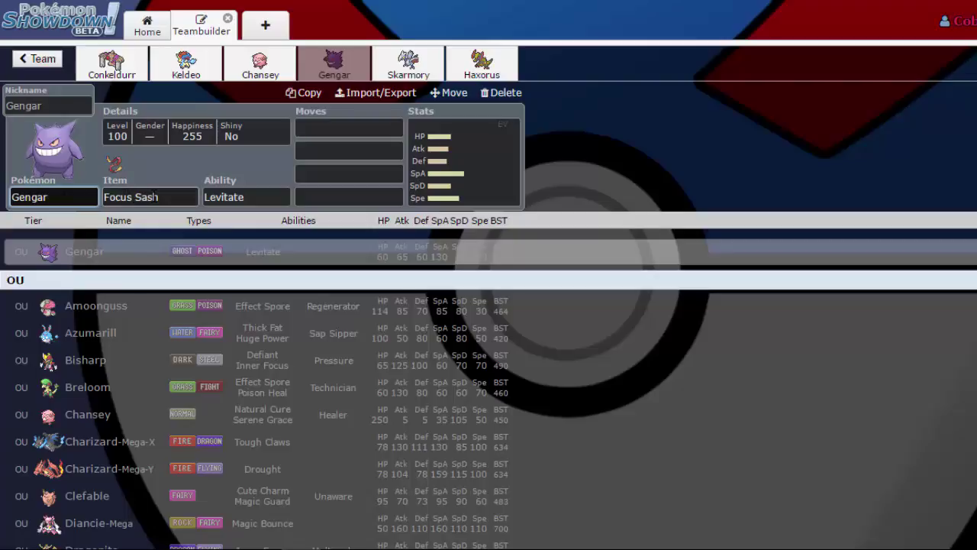
click(145, 197)
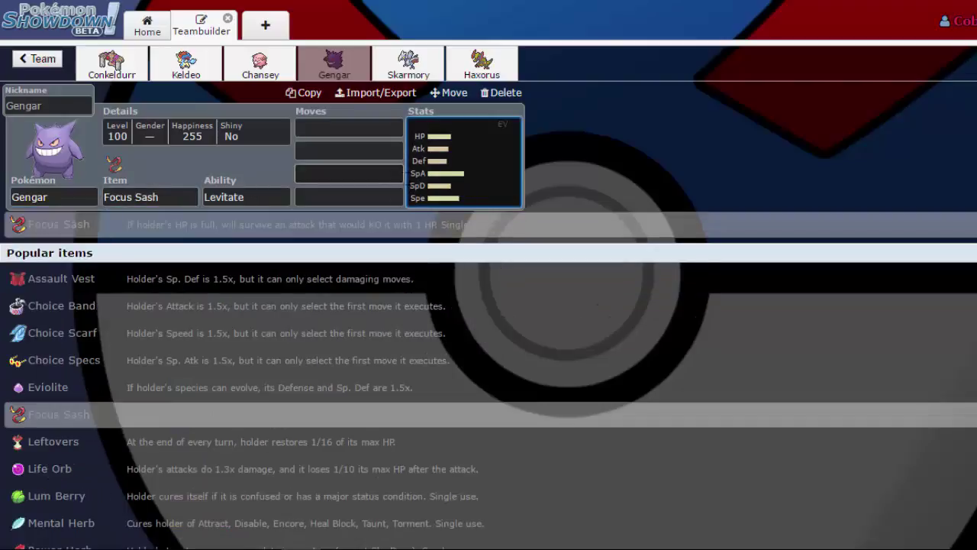
click(457, 184)
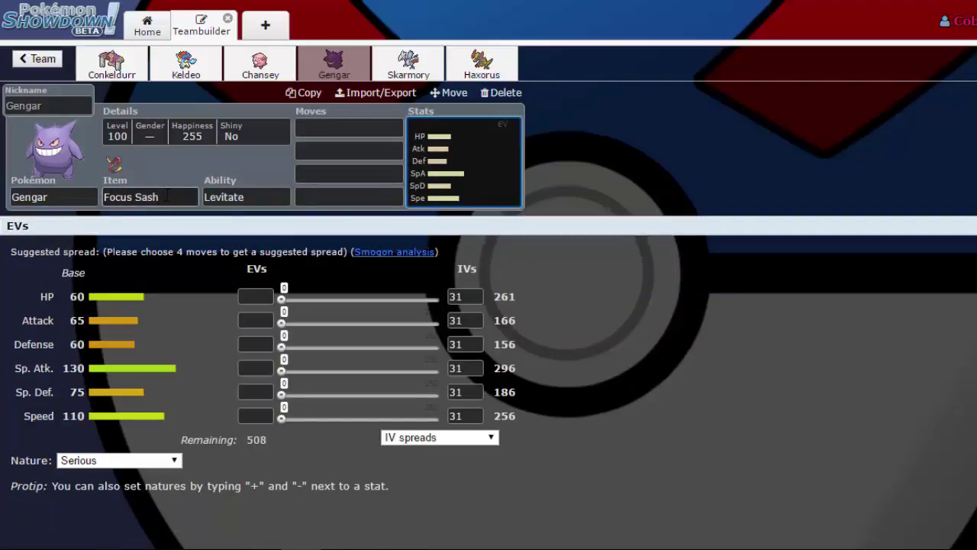
click(174, 178)
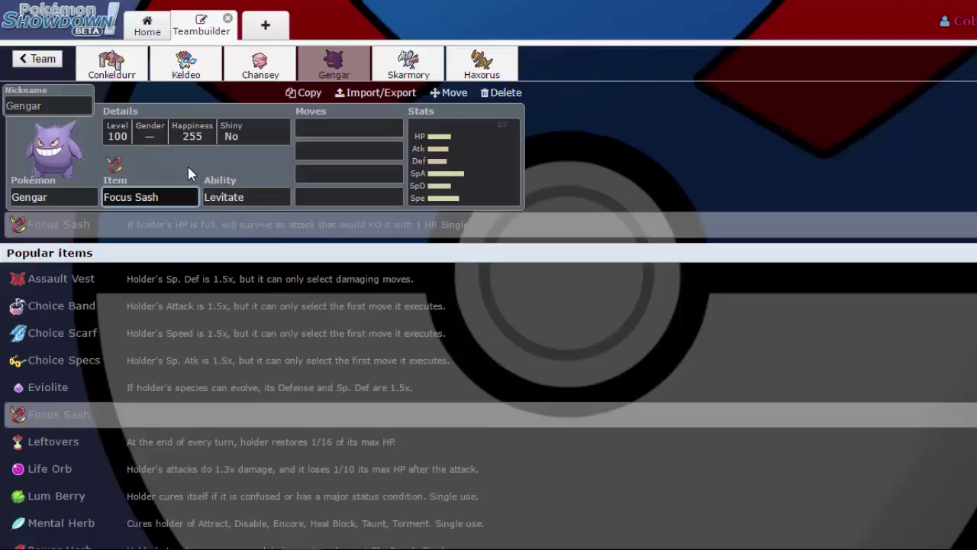
key(shift+Tab)
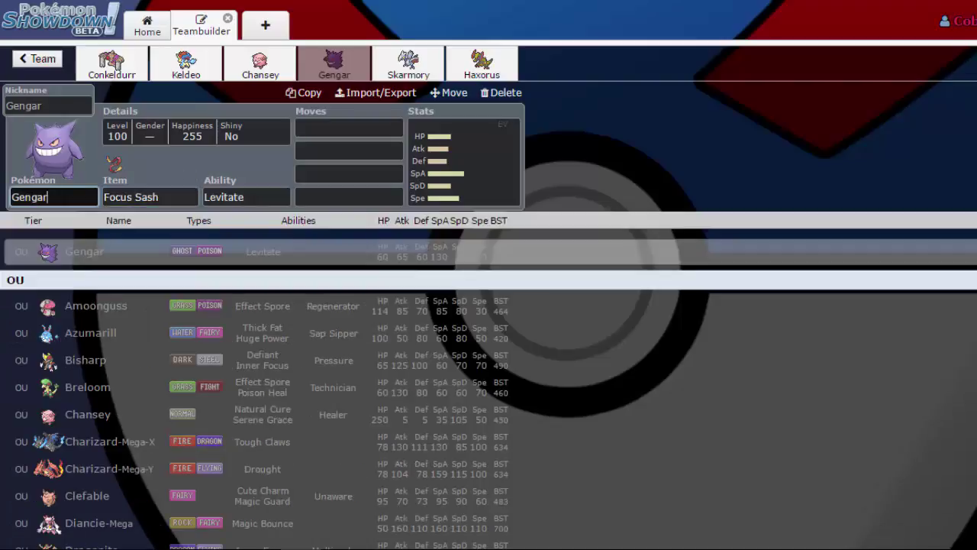
click(500, 183)
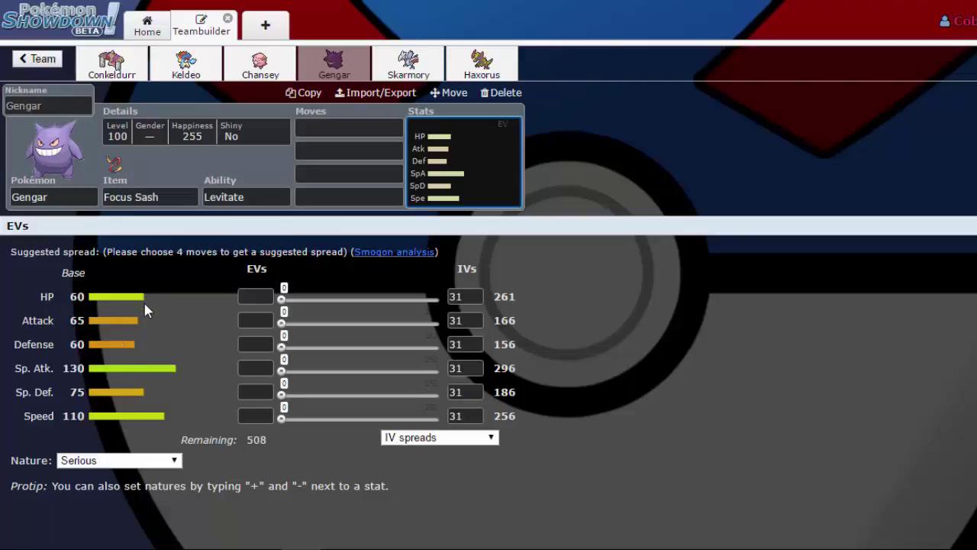
- Search the species list for "alak" to view Alakazam's base stats, and return to the Focus Sash description
click(72, 195)
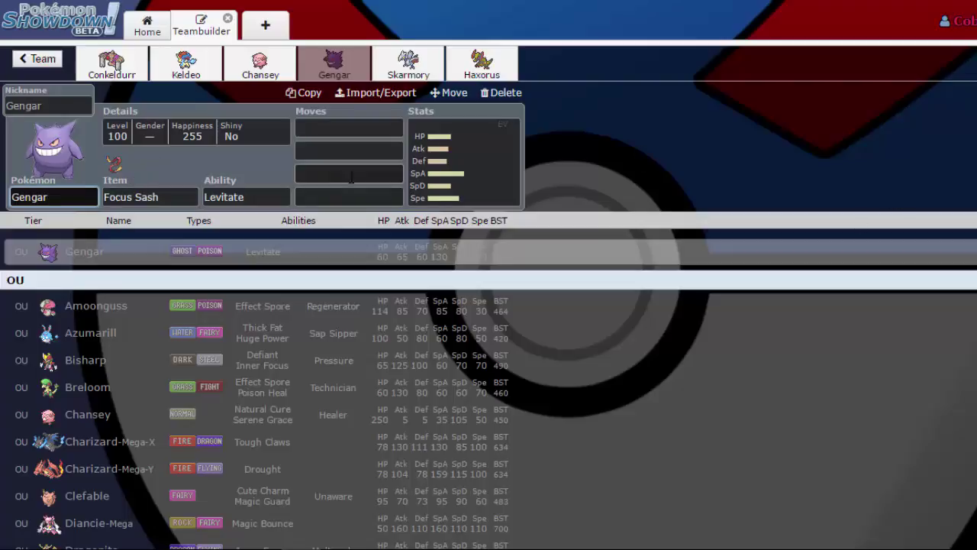
key(ctrl+a)
text(alak)
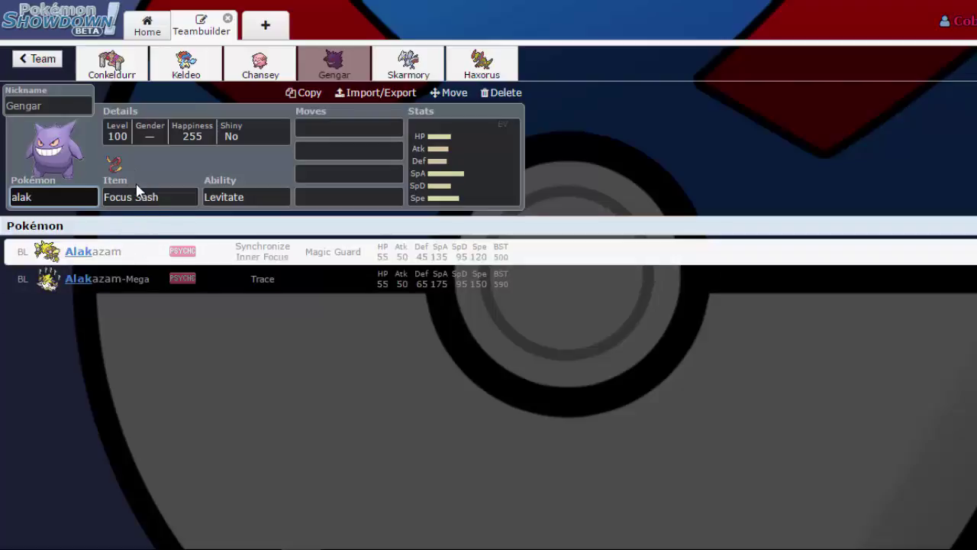
key(Tab)
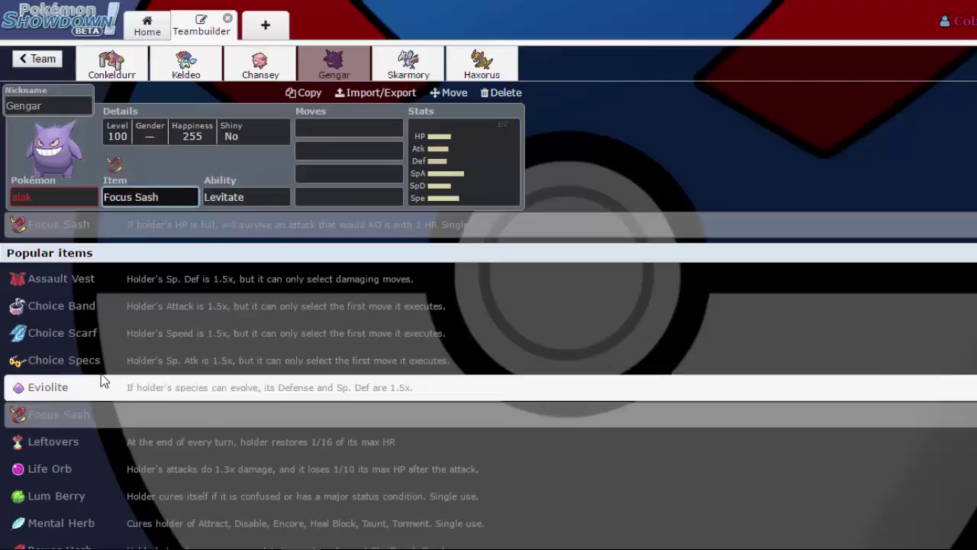
- Switch to Skarmory, look up Roost in its first move slot, and clear the search text
click(397, 67)
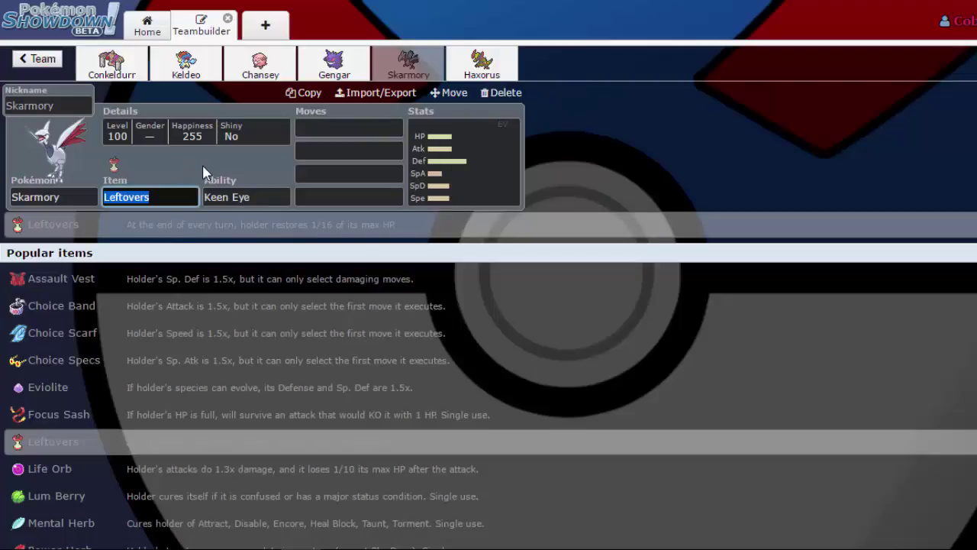
click(342, 131)
text(roost)
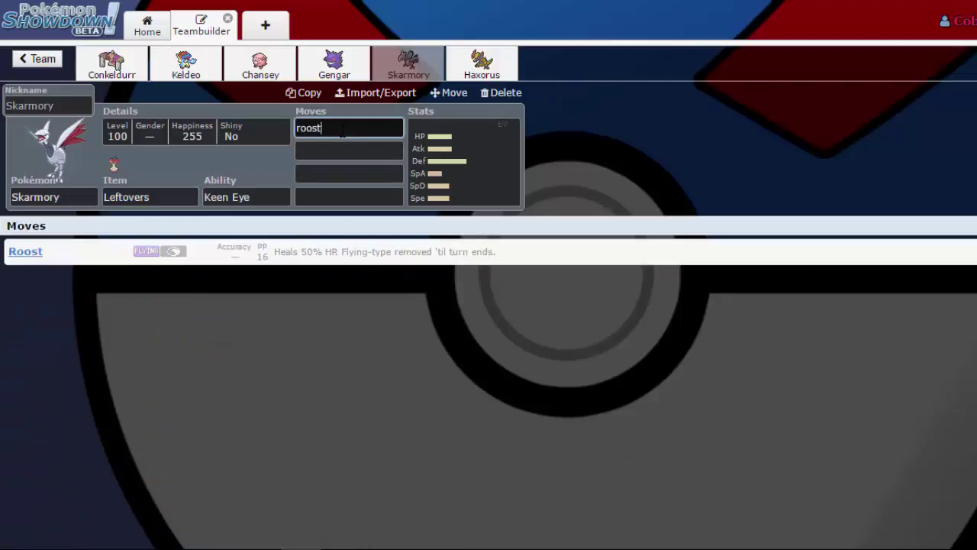
key(BackSpace)
key(BackSpace)
key(BackSpace)
key(BackSpace)
key(BackSpace)
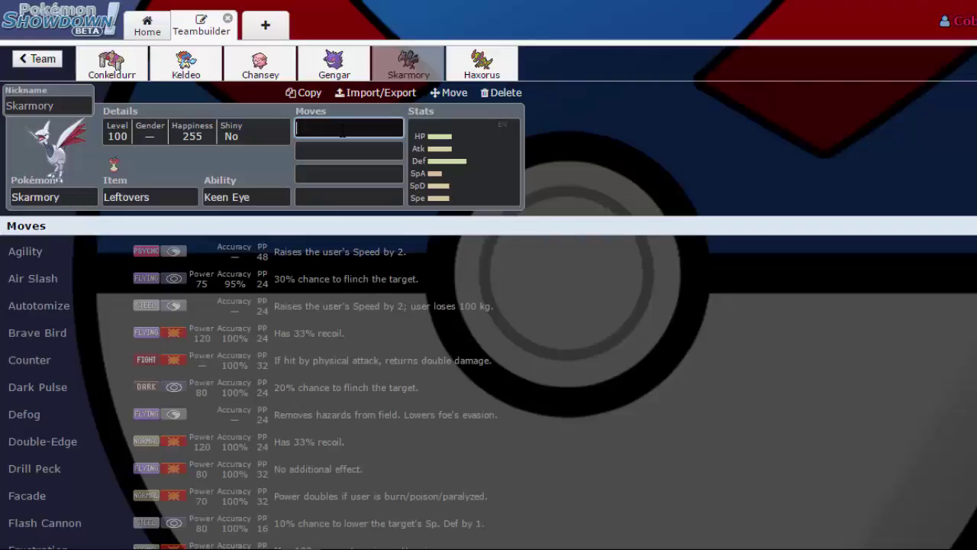
- Search Skarmory's first move slot for "su" to view Substitute, and review the Leftovers description
click(239, 176)
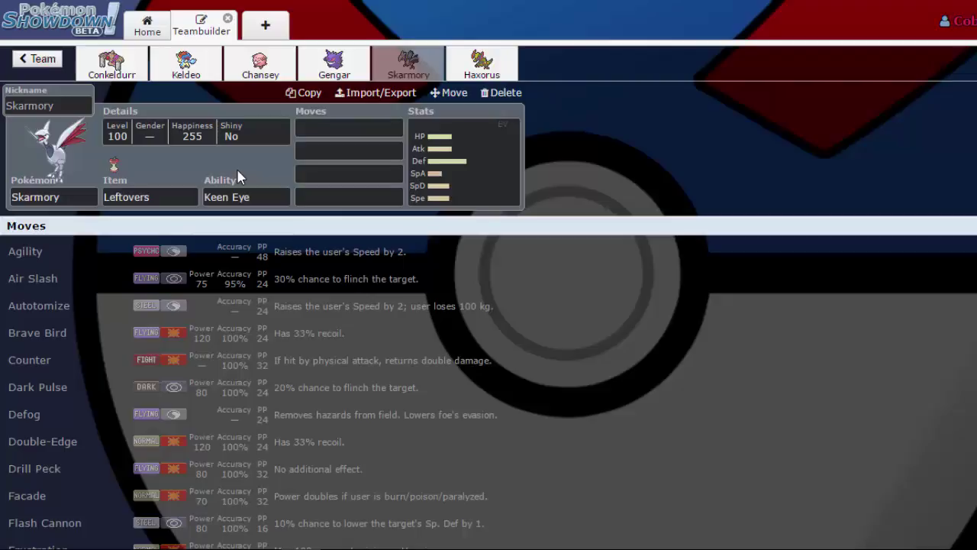
click(317, 131)
text(su)
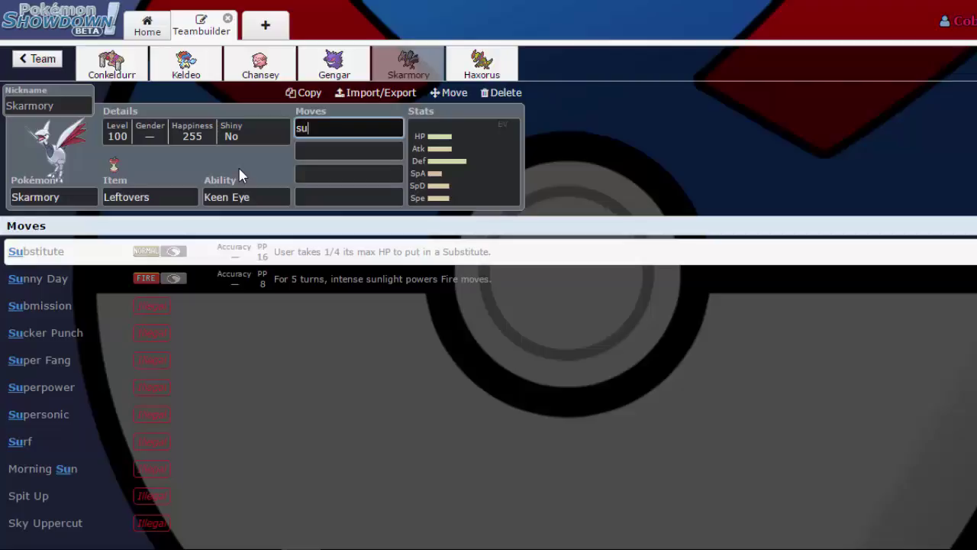
click(167, 191)
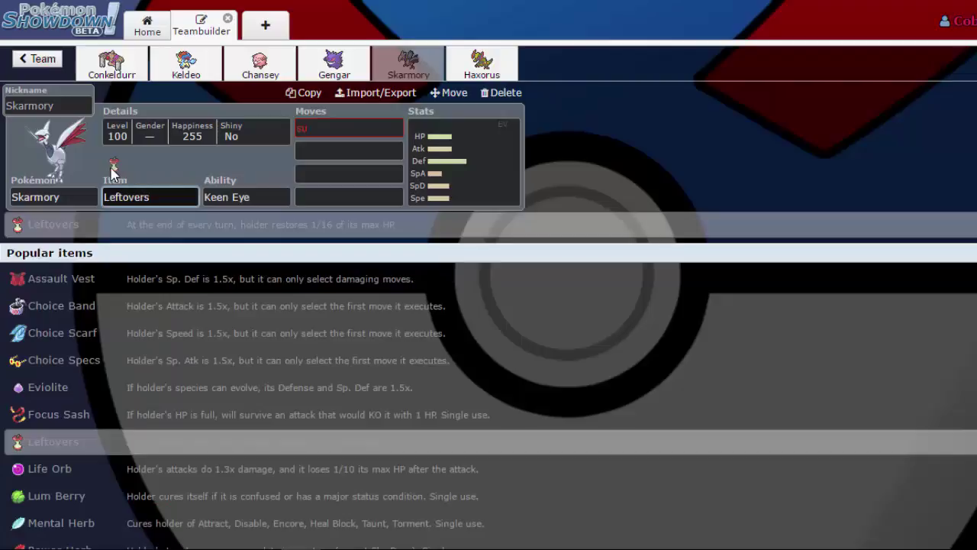
- Switch to Gengar, give it Life Orb as its item and display the item's description
click(336, 61)
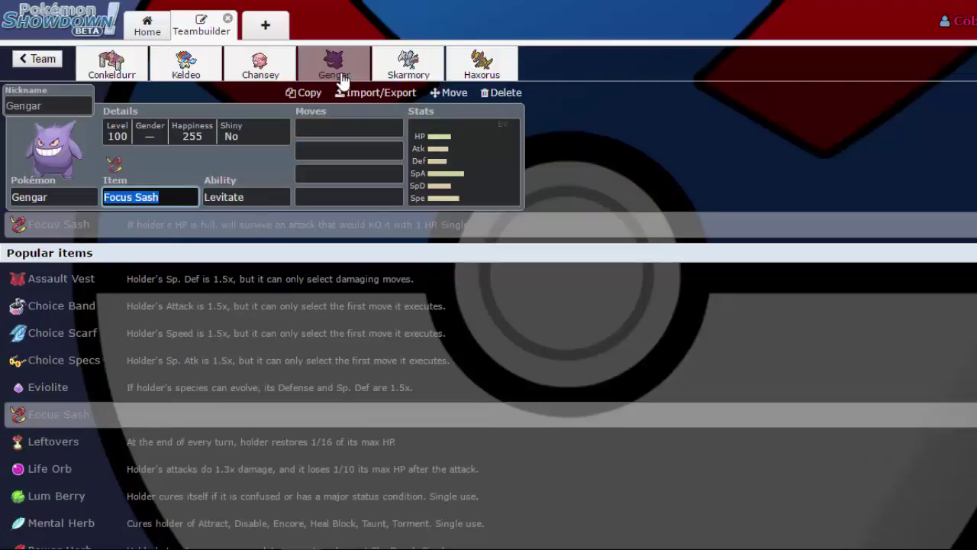
text(lif)
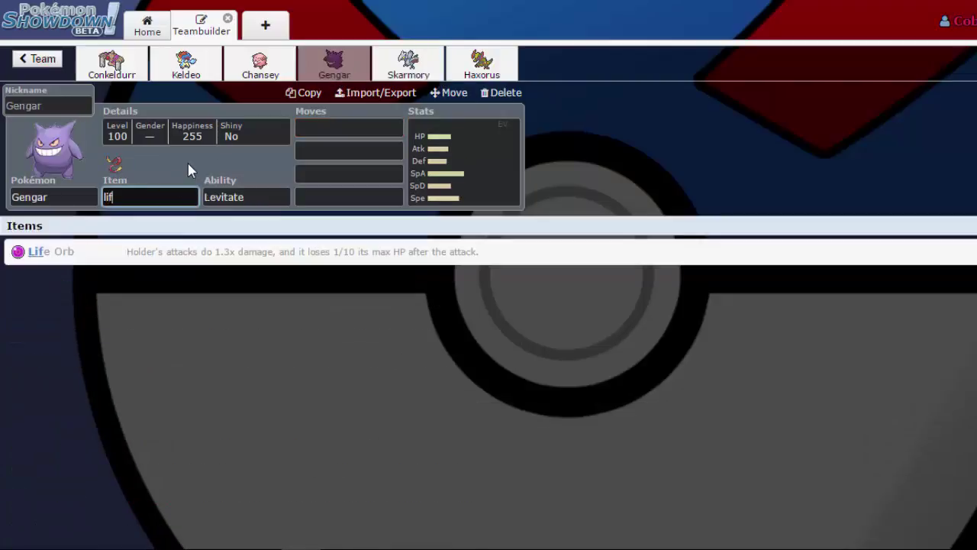
key(Return)
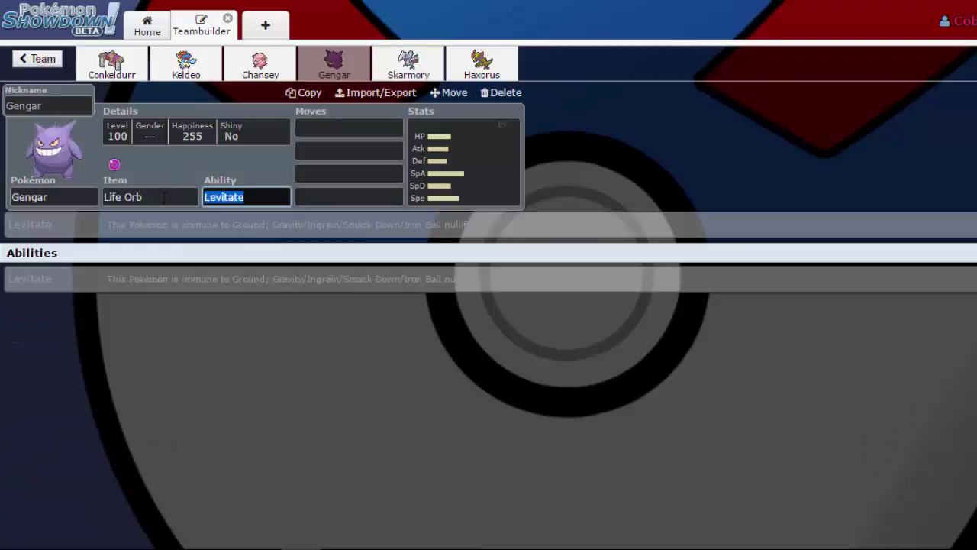
click(165, 199)
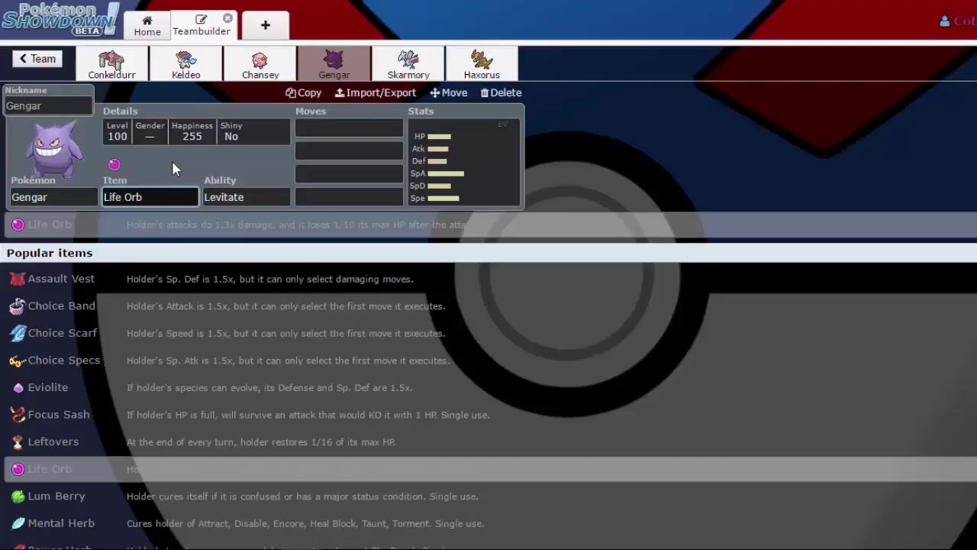
- Compare Conkeldurr's Choice Band description with Gengar's Life Orb description
click(112, 63)
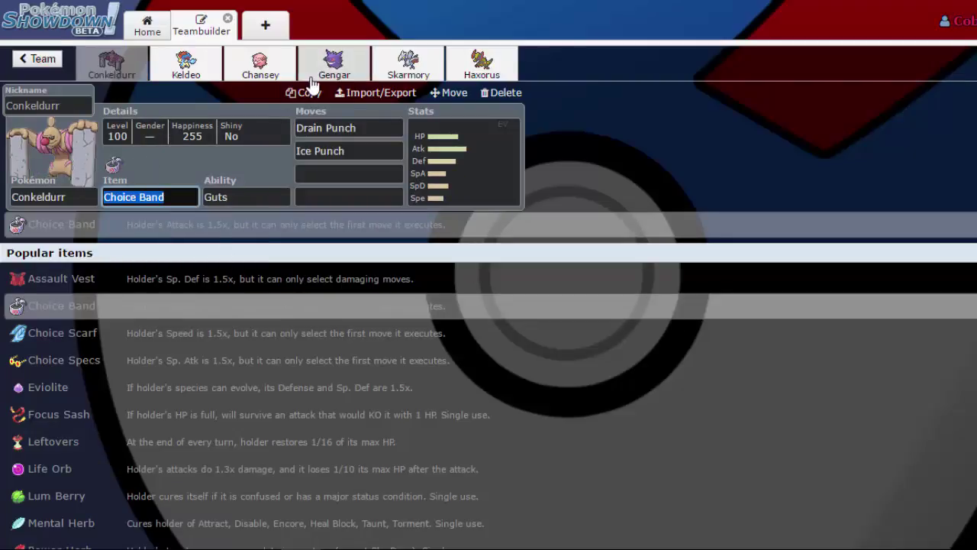
click(335, 69)
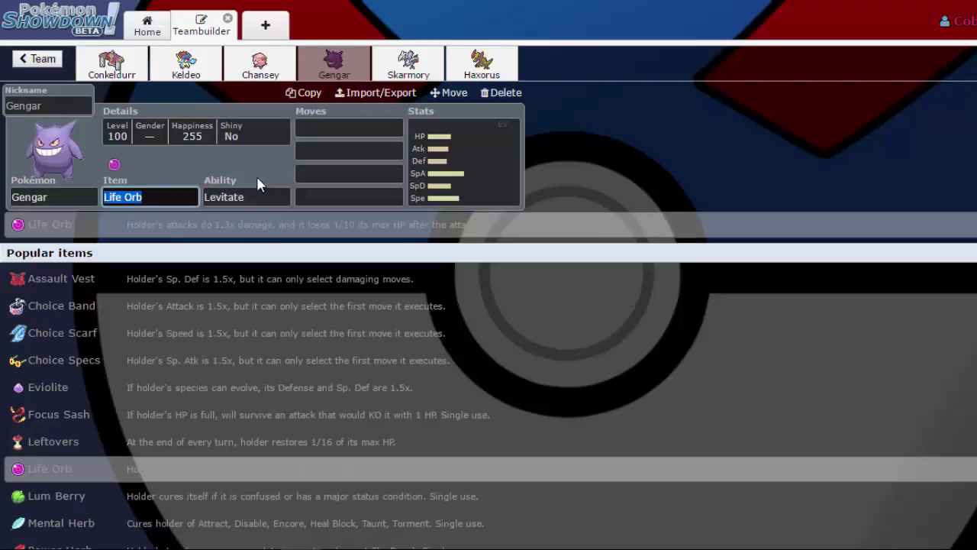
click(134, 77)
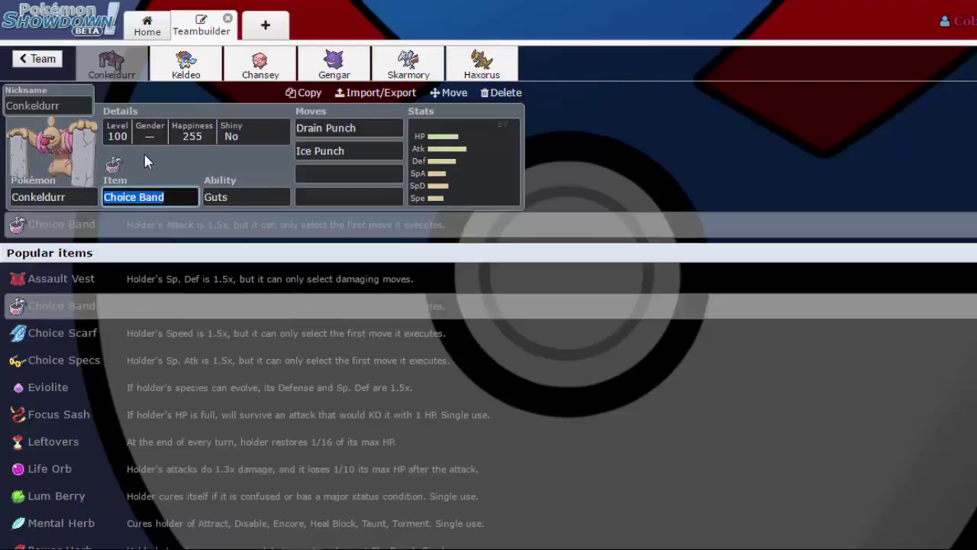
click(331, 69)
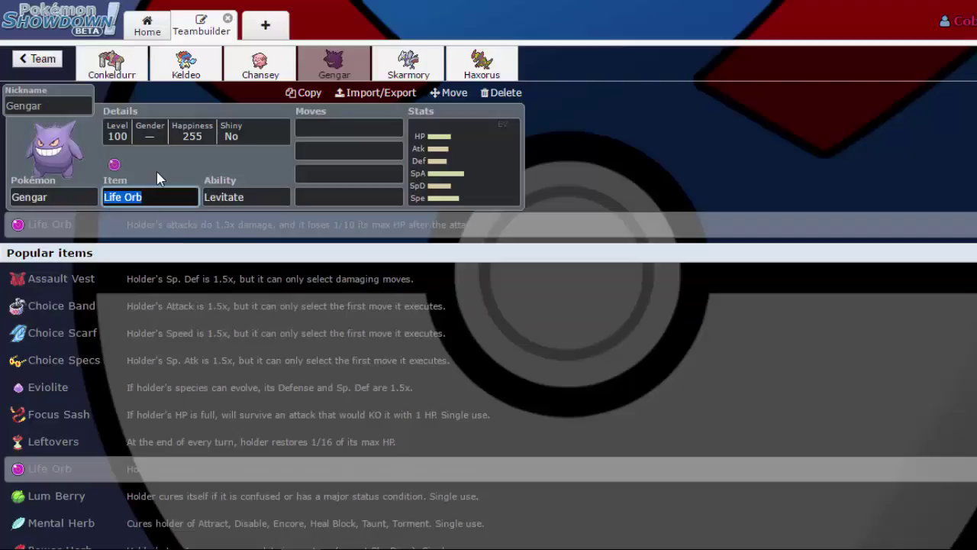
- Set Gengar's four moves to Sludge Bomb, Shadow Ball, Energy Ball and Dazzling Gleam
key(Tab)
text(sludge)
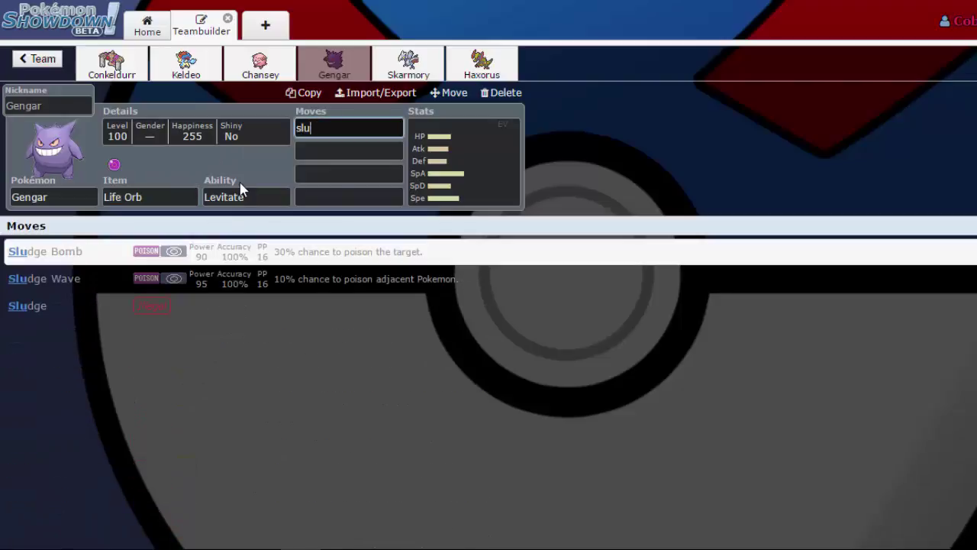
key(Return)
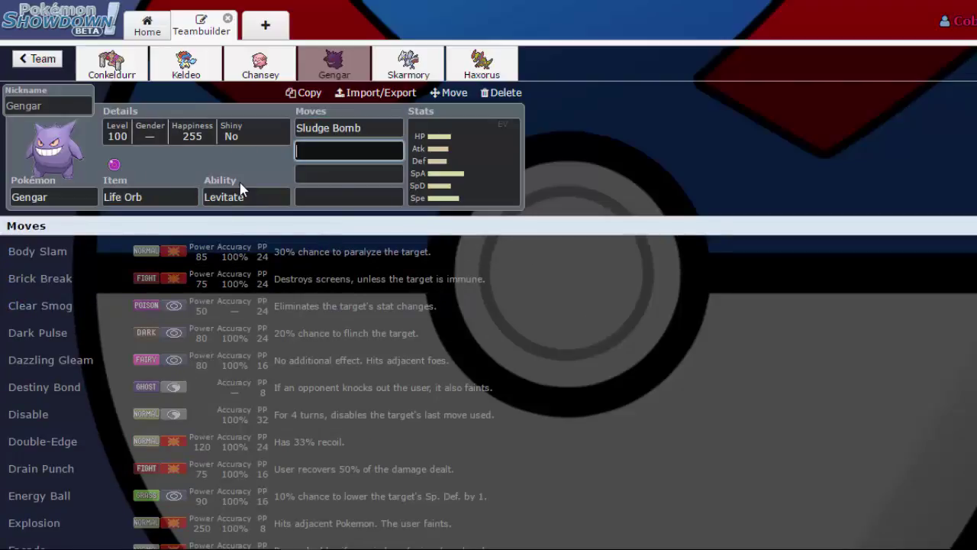
text(shado)
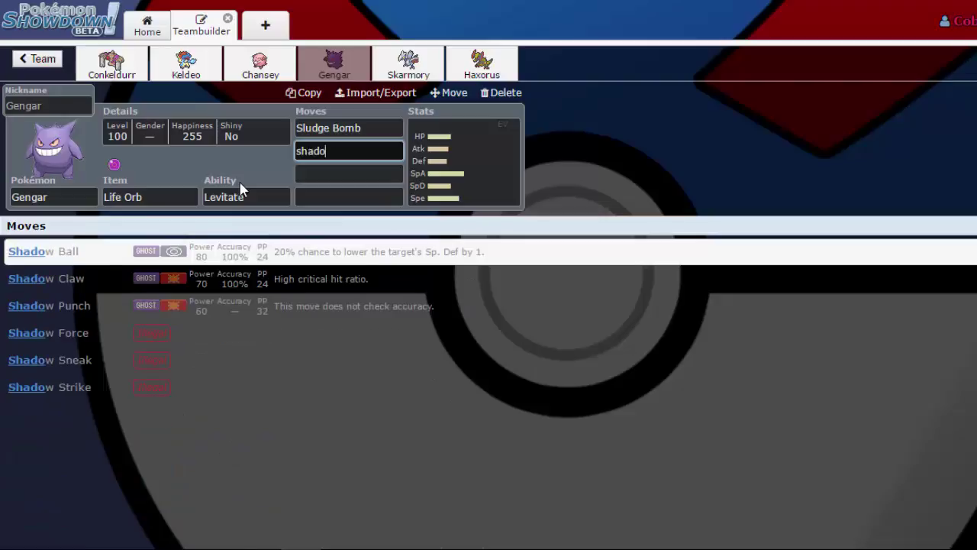
key(Return)
text(ener)
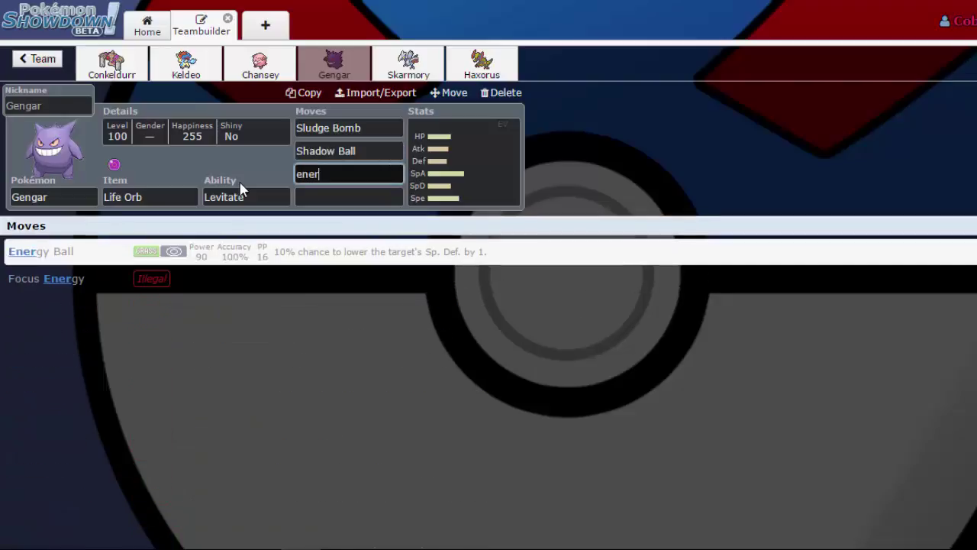
key(Return)
text(da)
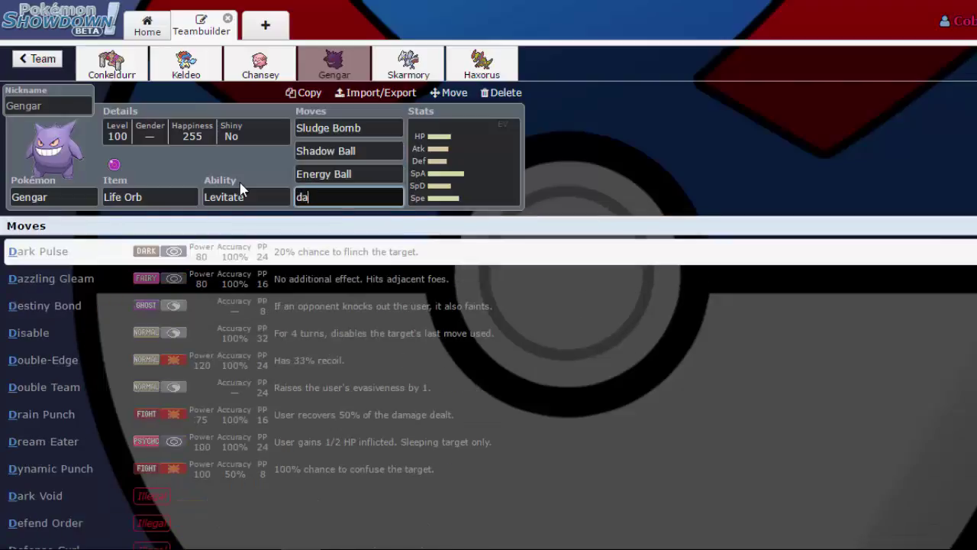
click(276, 277)
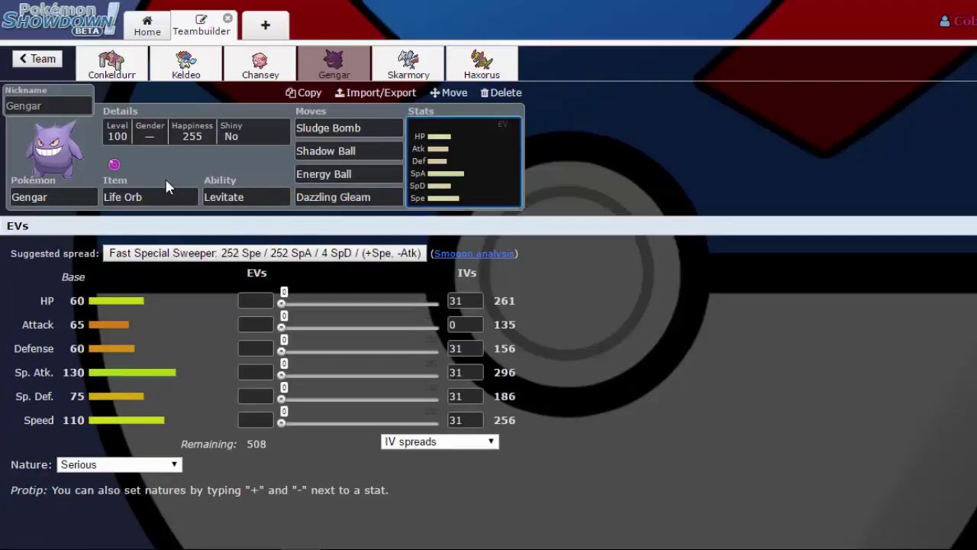
- Review Gengar's Life Orb description, browse the ability filter list in the Pokémon search, and view its available moves
click(171, 189)
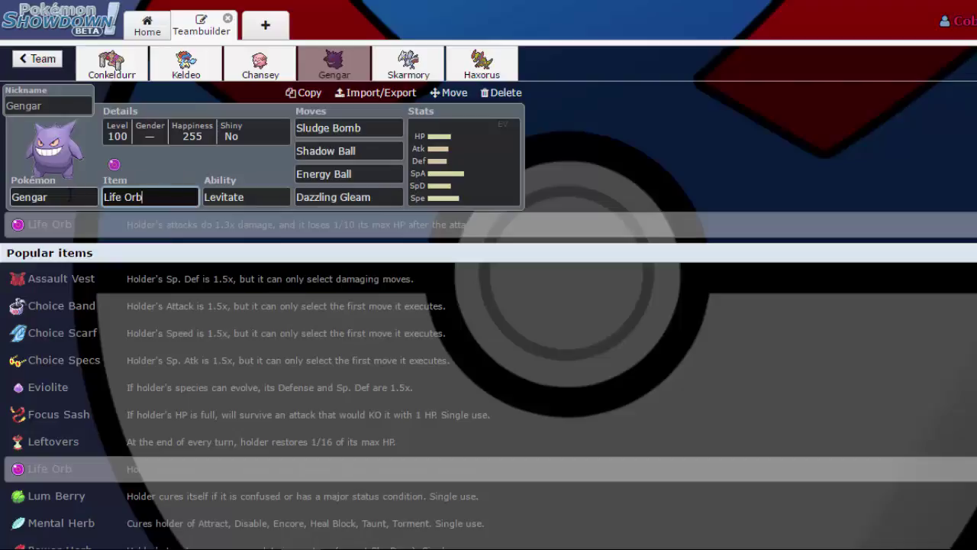
click(54, 197)
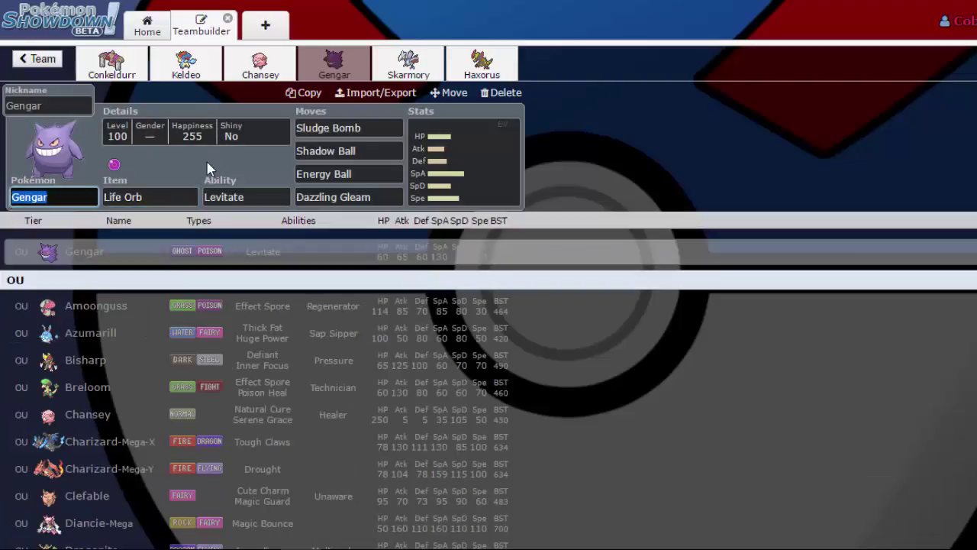
click(283, 221)
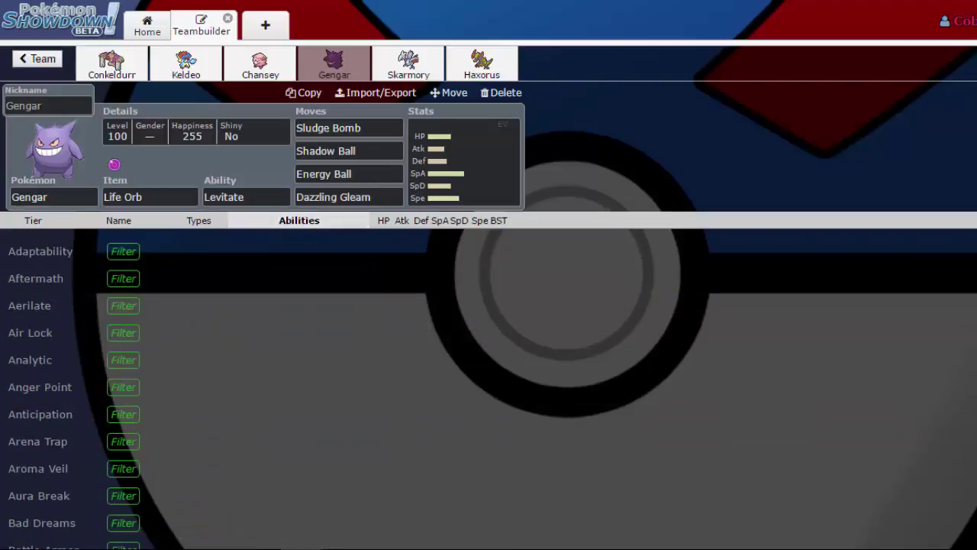
scroll(75, 380, down, 9)
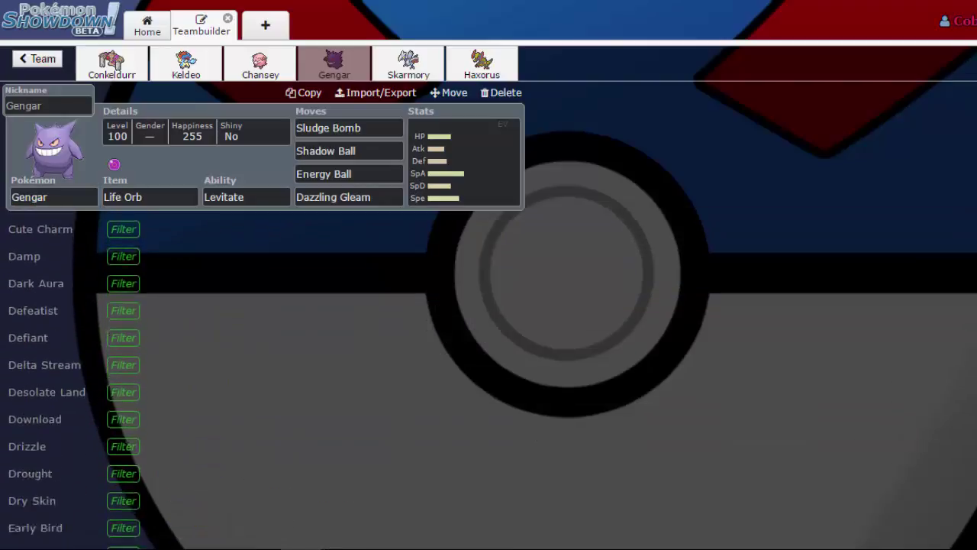
scroll(75, 380, down, 10)
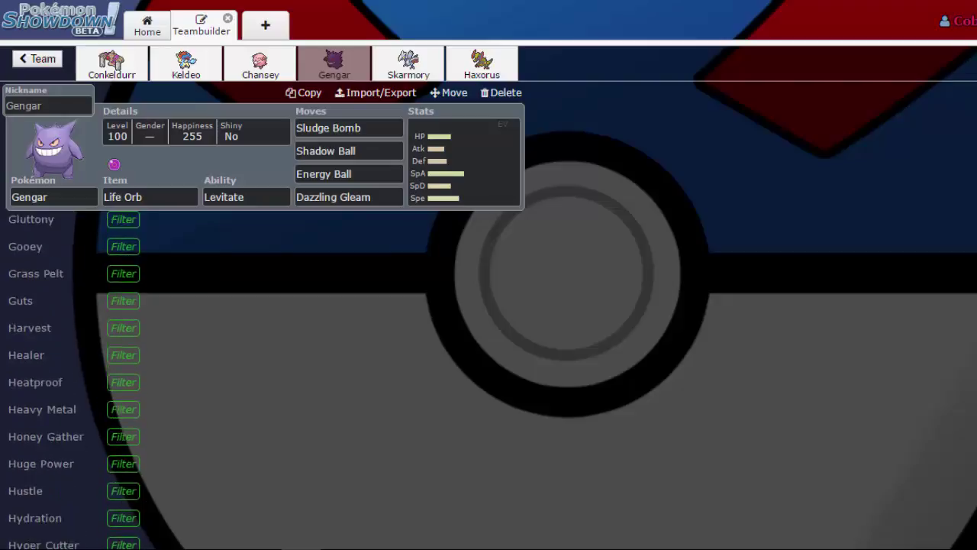
scroll(75, 380, down, 10)
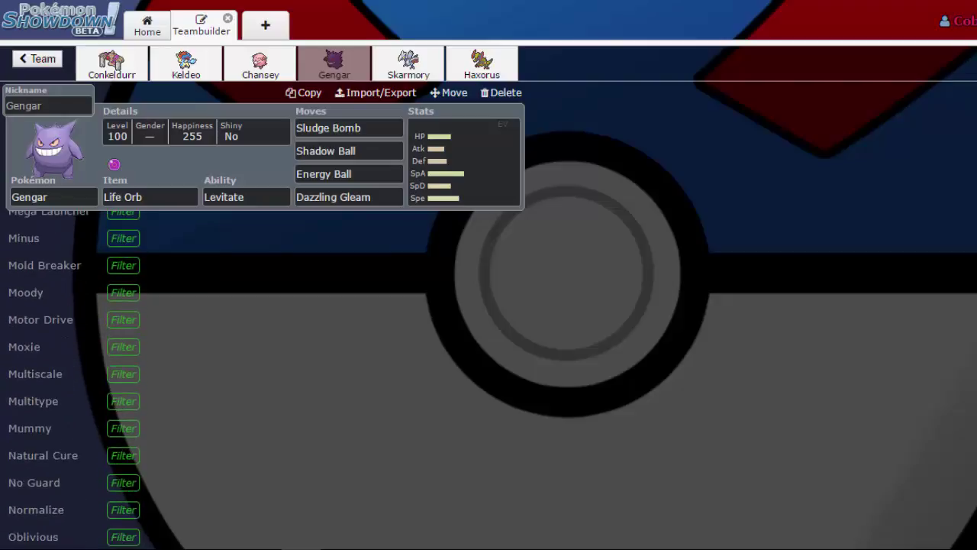
scroll(75, 380, down, 10)
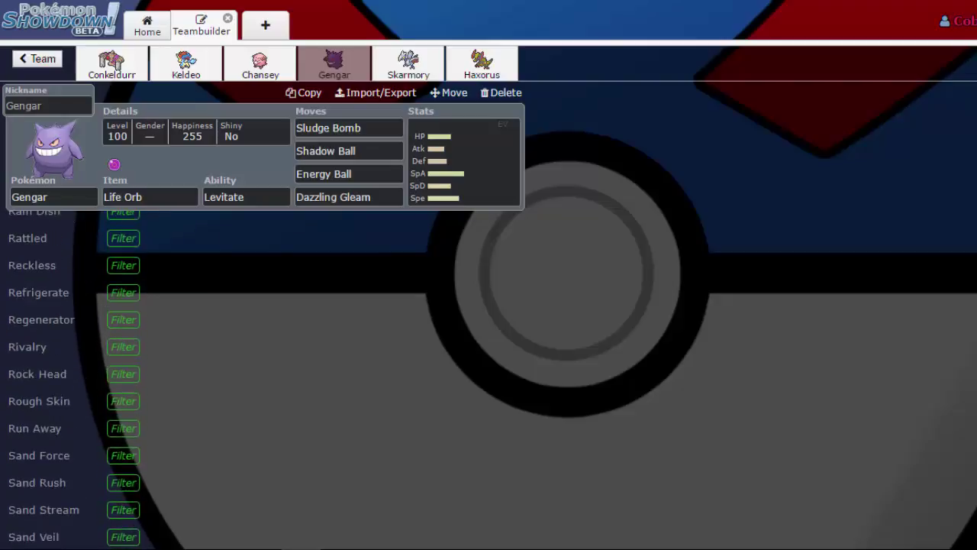
scroll(152, 343, down, 5)
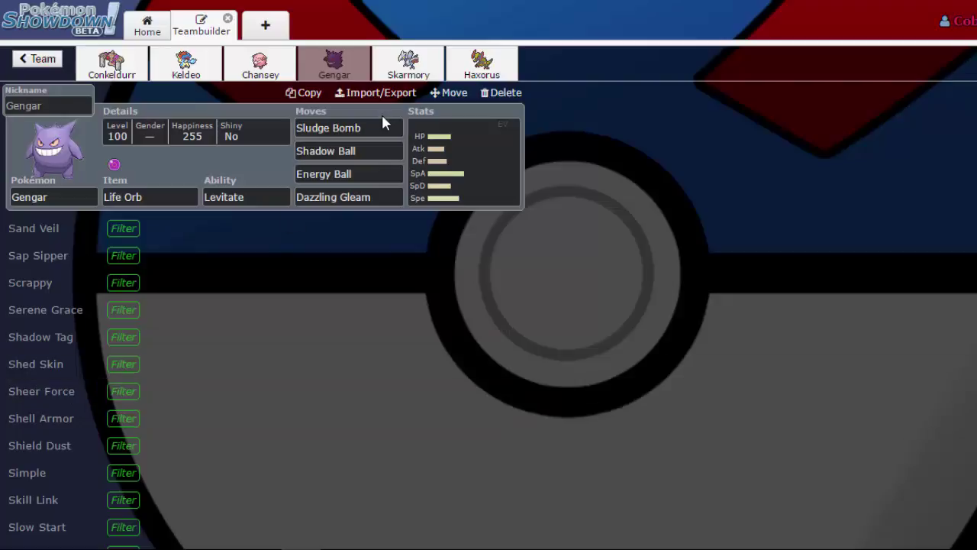
click(377, 129)
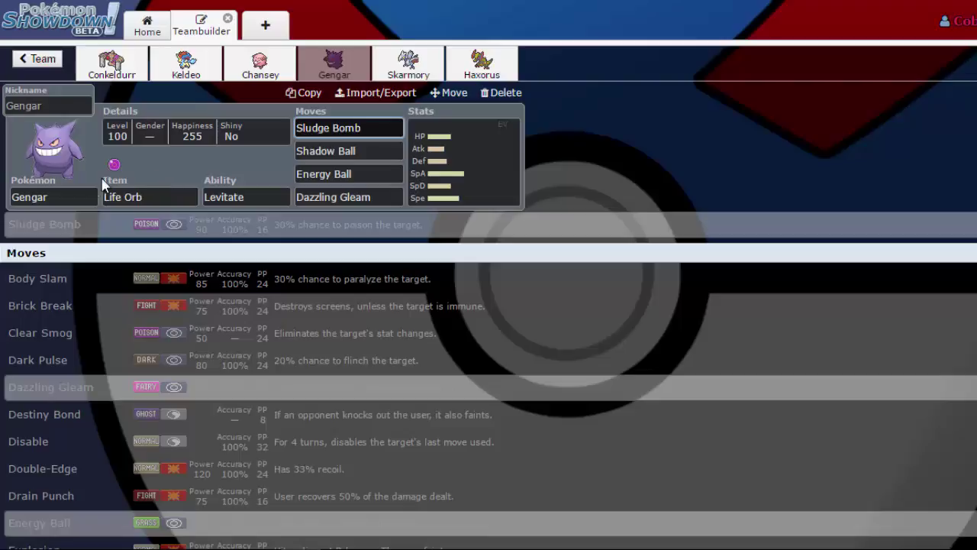
- Replace Gengar with Alakazam and give it Life Orb as its item
click(46, 197)
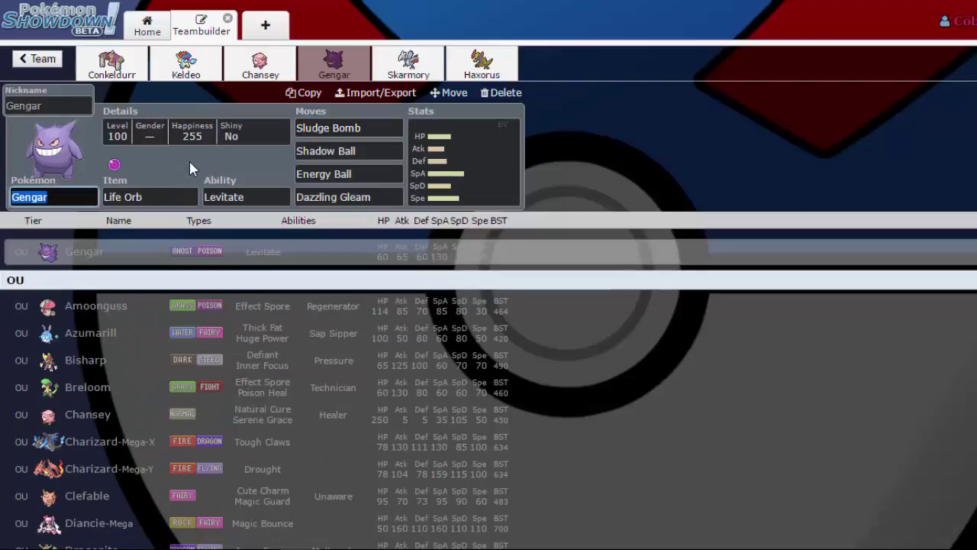
text(alk)
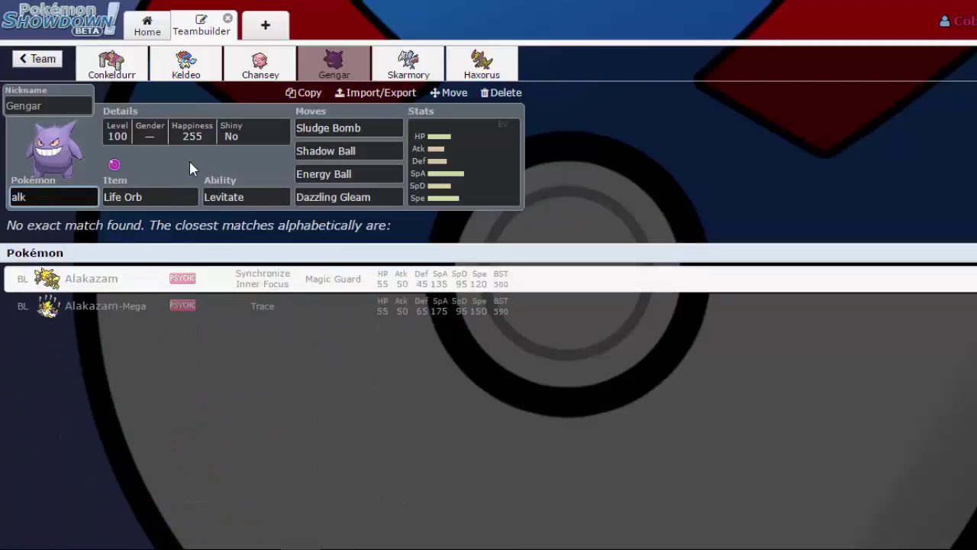
key(Return)
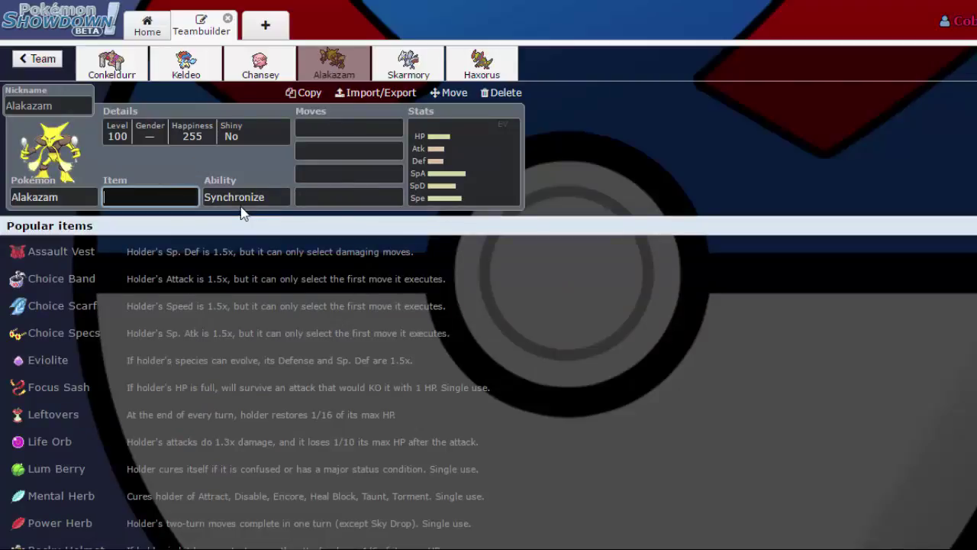
text(life)
key(Return)
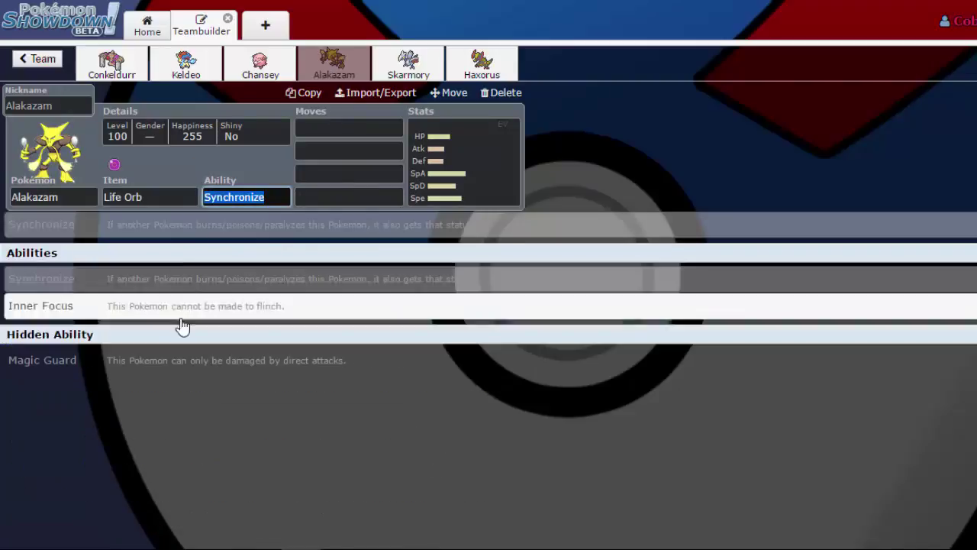
- Set Alakazam's ability to Magic Guard and display the descriptions of Magic Guard and Life Orb
click(188, 359)
click(239, 192)
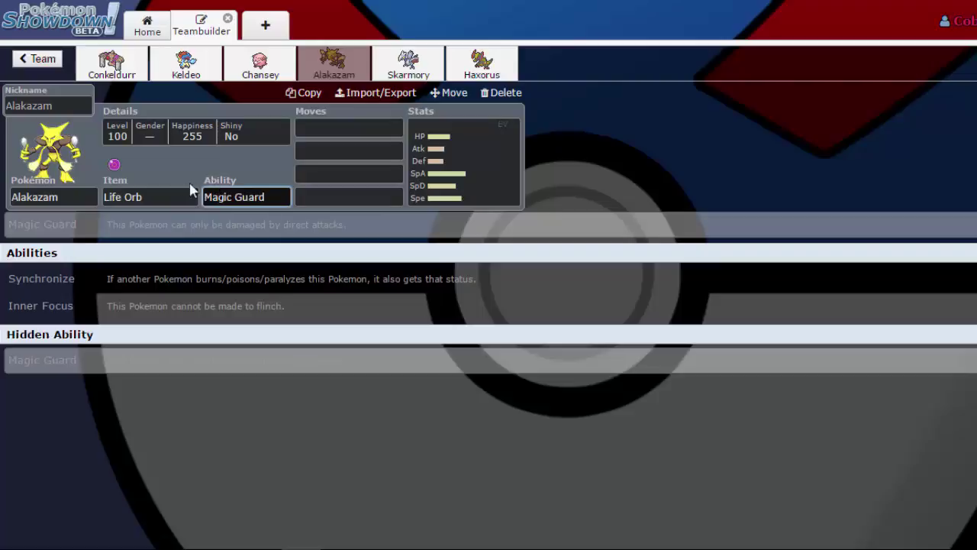
click(149, 191)
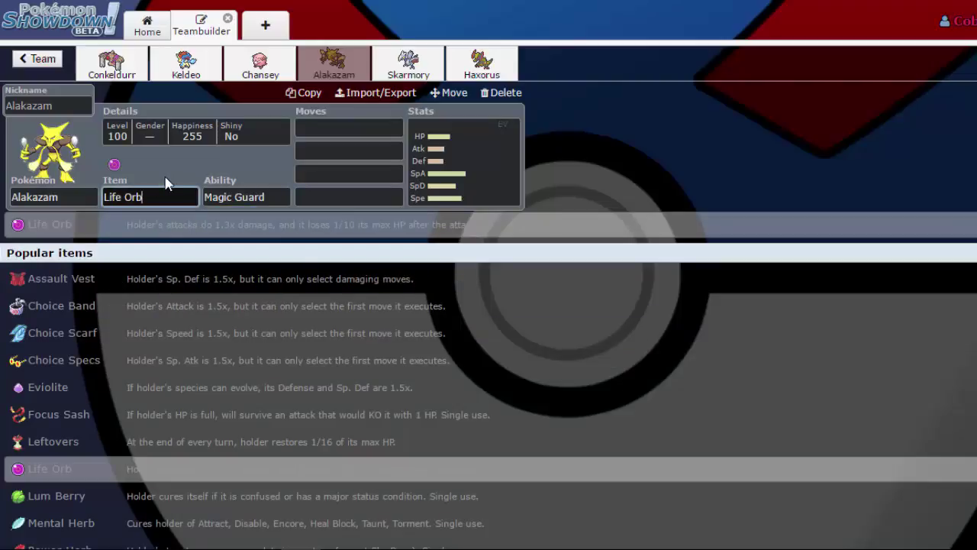
- Change the Alakazam team slot back to Gengar
click(91, 191)
double_click(91, 191)
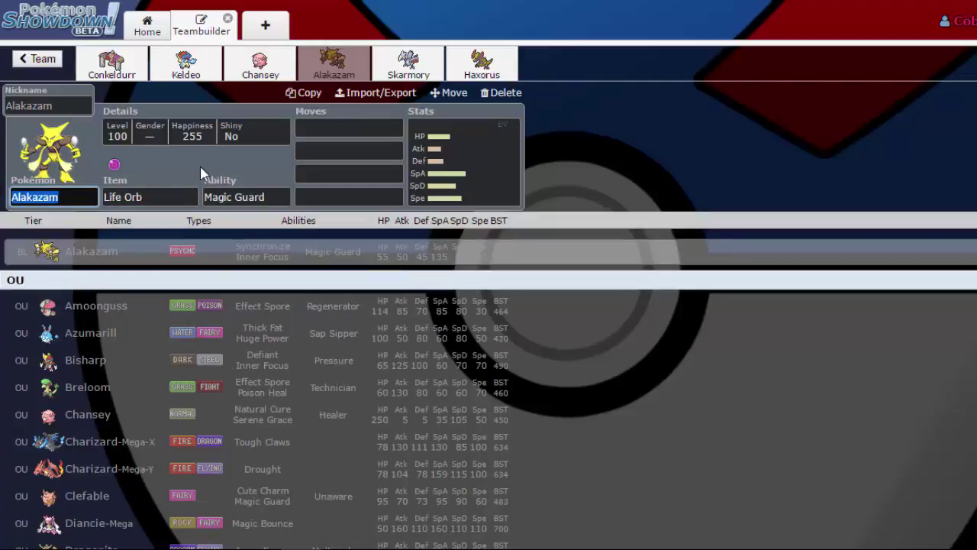
text(gengar)
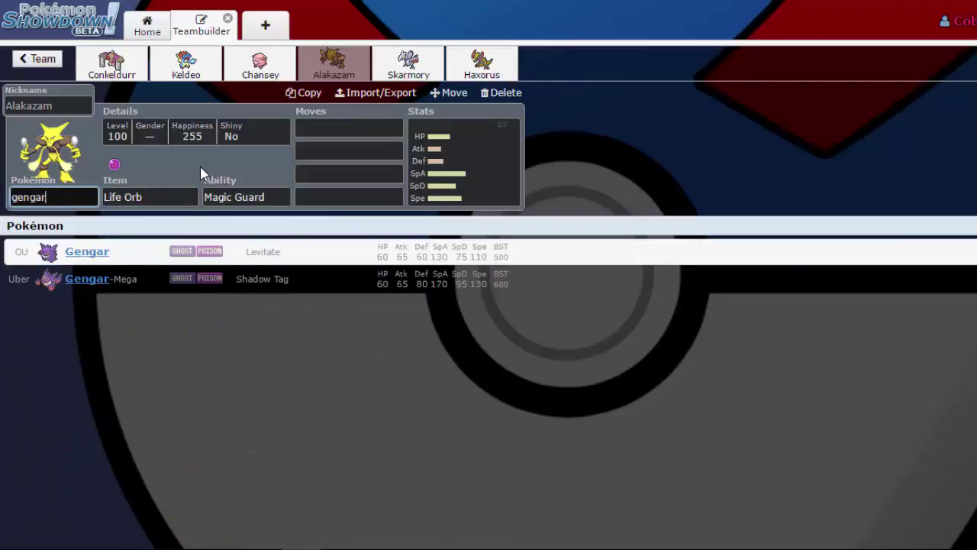
key(Return)
- Set Haxorus's ability to Mold Breaker and its first move to Dragon Dance
click(416, 63)
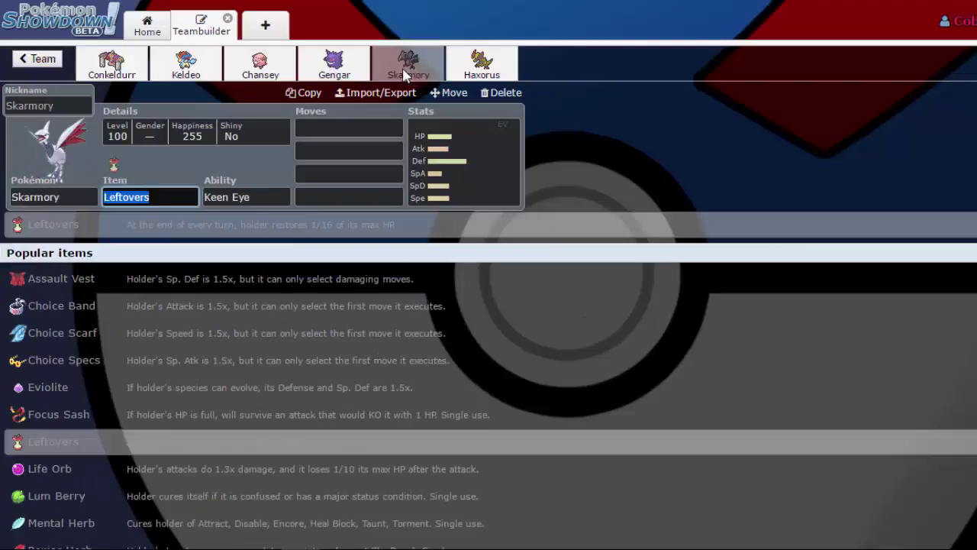
click(482, 63)
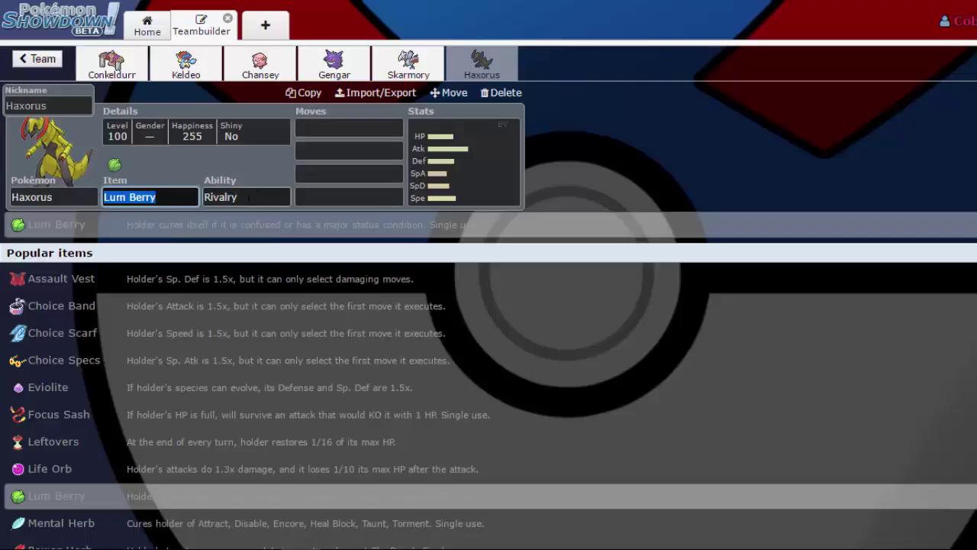
click(245, 197)
click(148, 311)
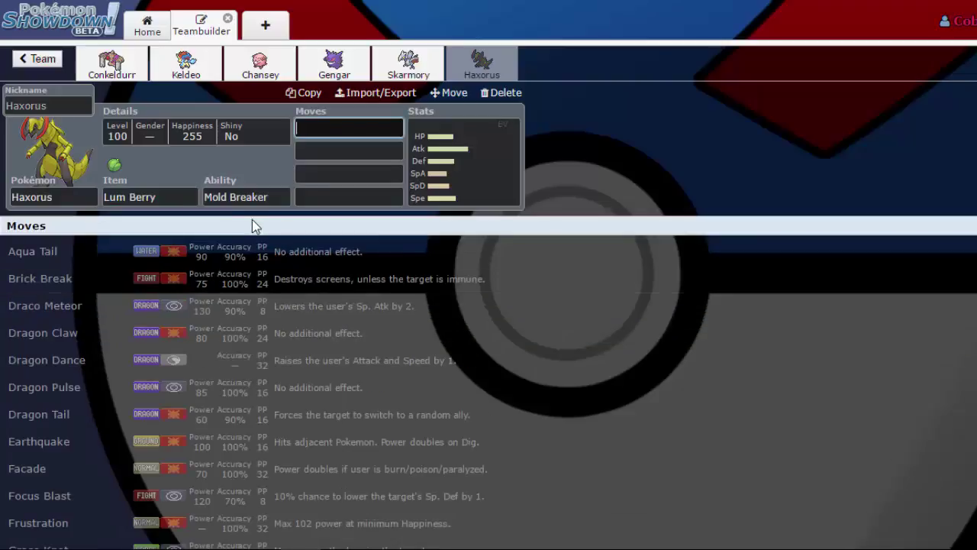
text(drag)
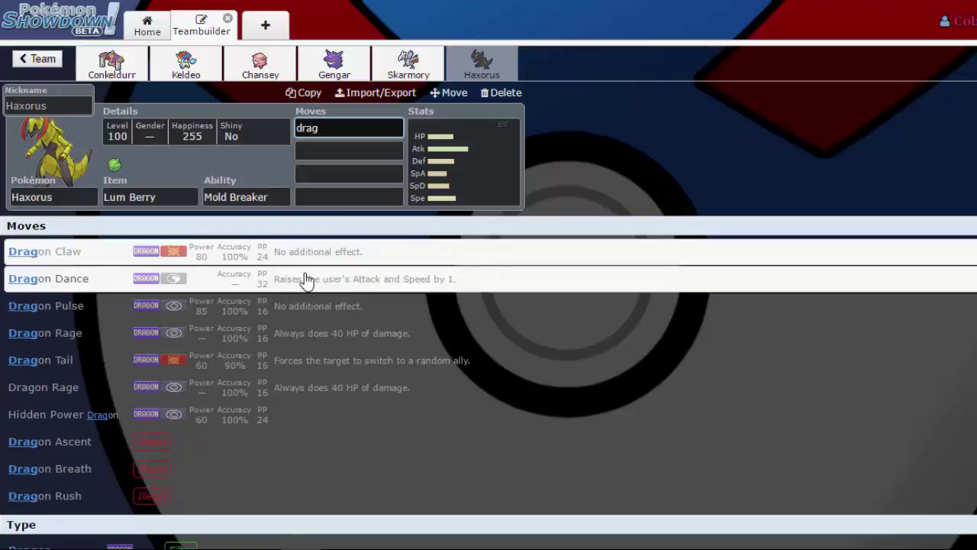
click(305, 279)
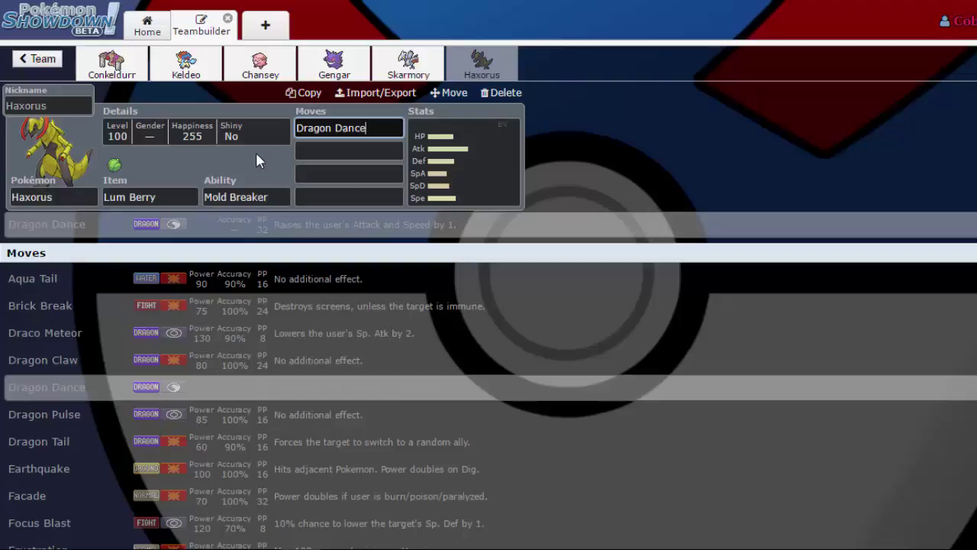
- Review Haxorus's Lum Berry description and look through the rest of the popular items
click(164, 191)
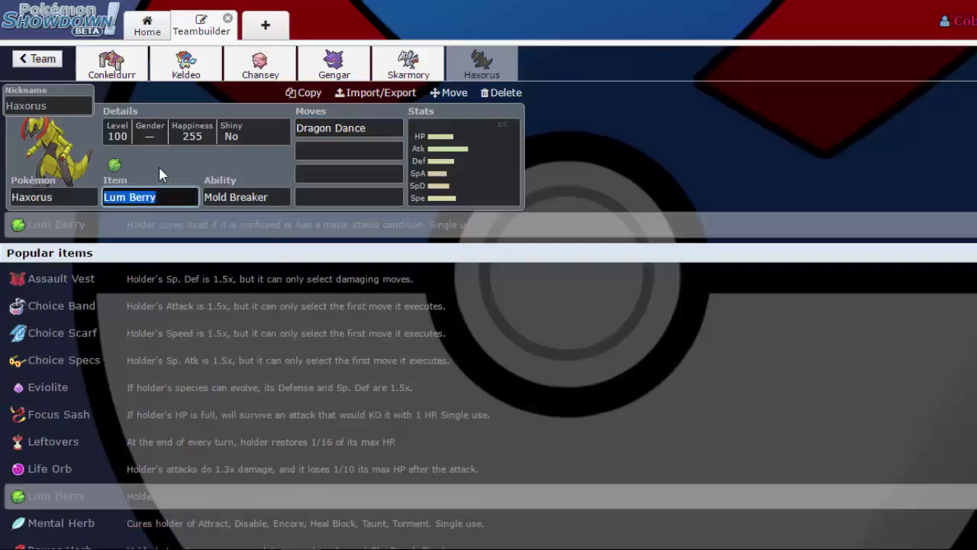
click(159, 174)
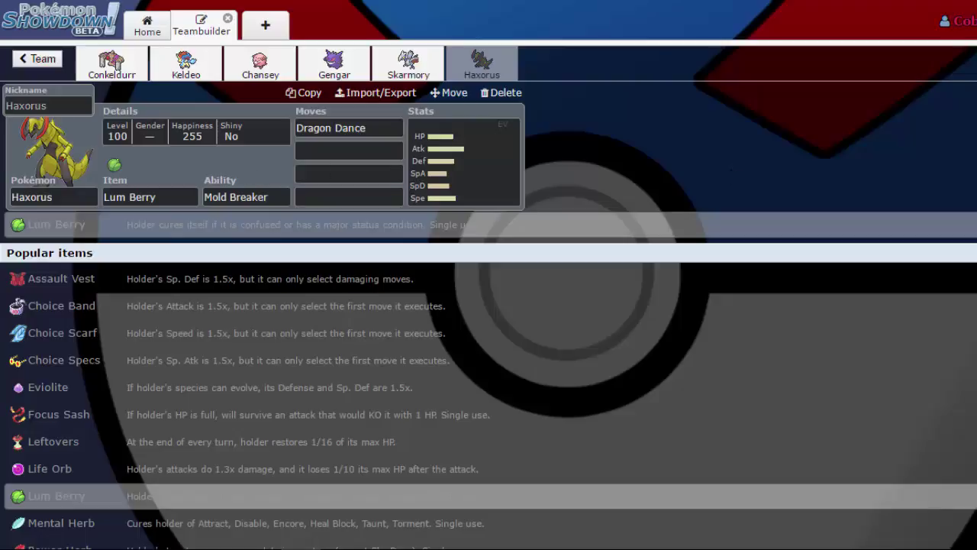
scroll(489, 381, down, 2)
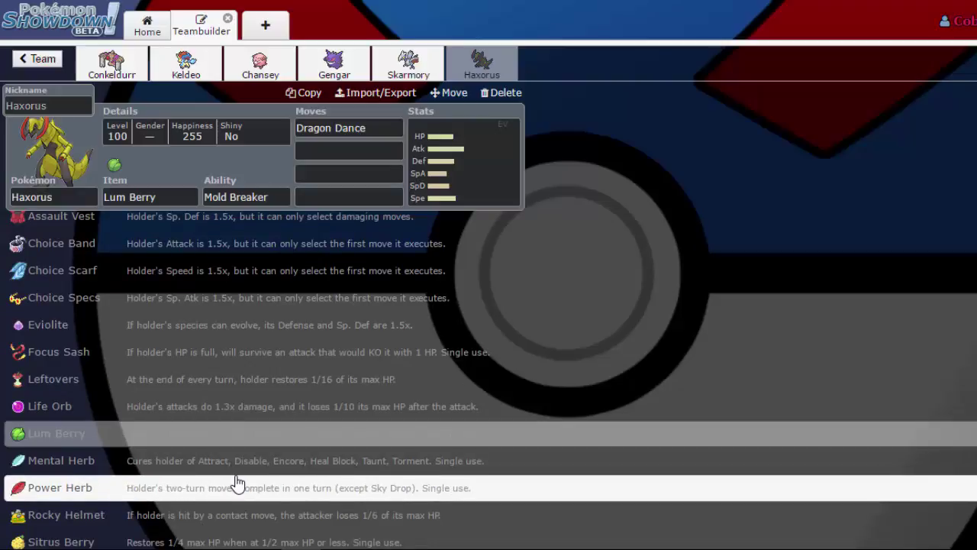
- Give Skarmory Rocky Helmet as its item and display the item's description
click(378, 75)
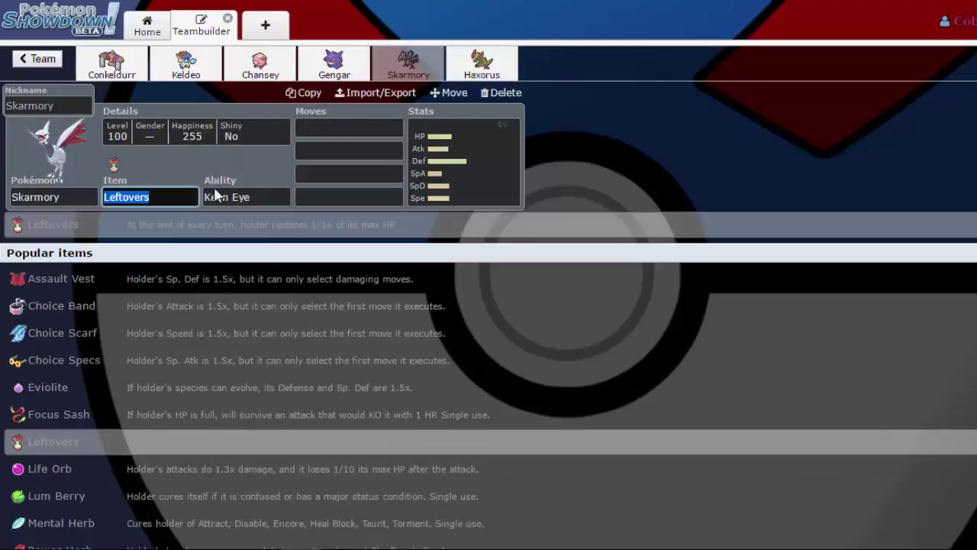
text(rocky)
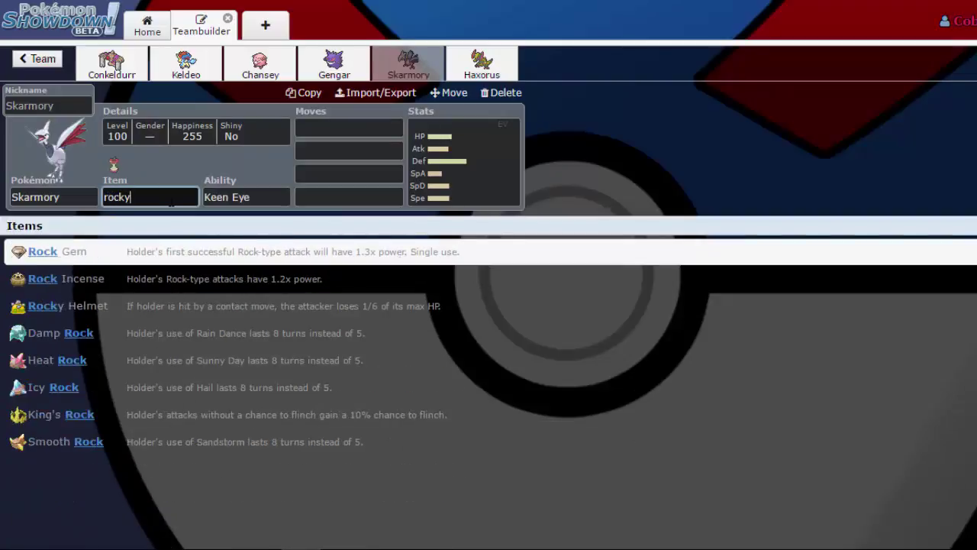
key(Return)
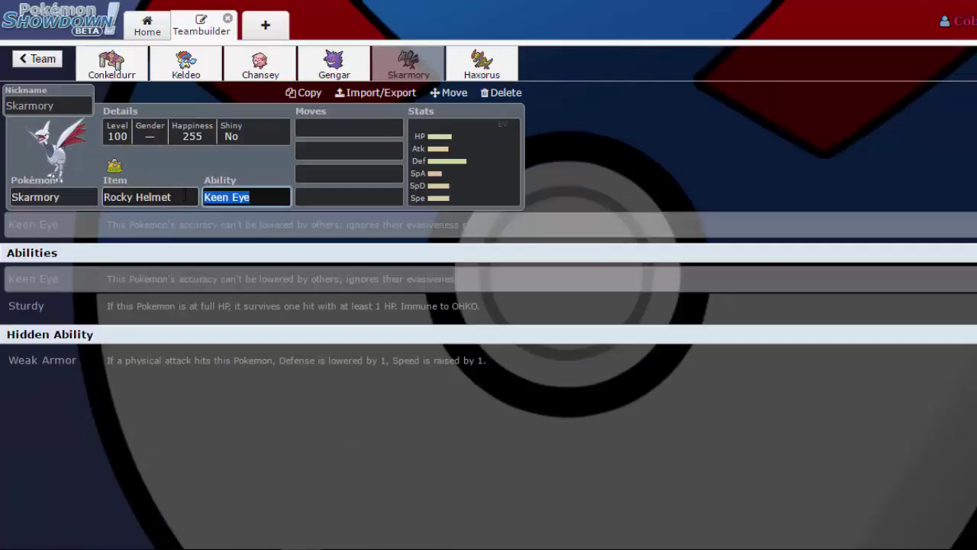
click(171, 198)
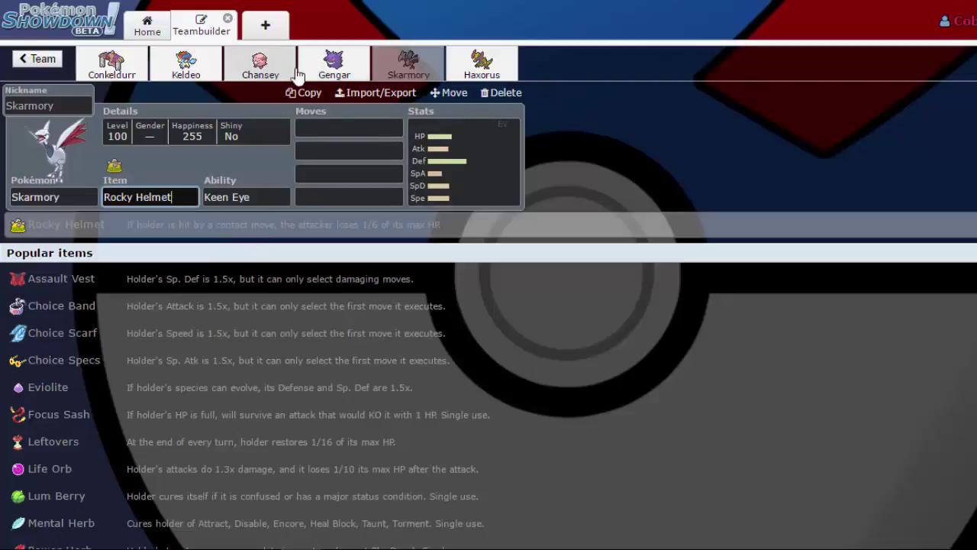
- Search Skarmory's first move slot for "iron" and review the Rocky Helmet description again
click(331, 131)
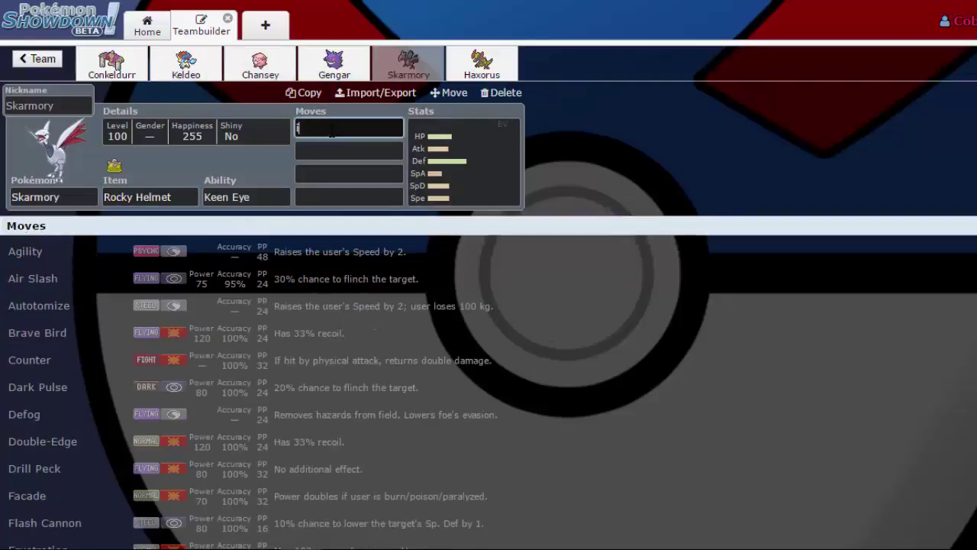
text(iron)
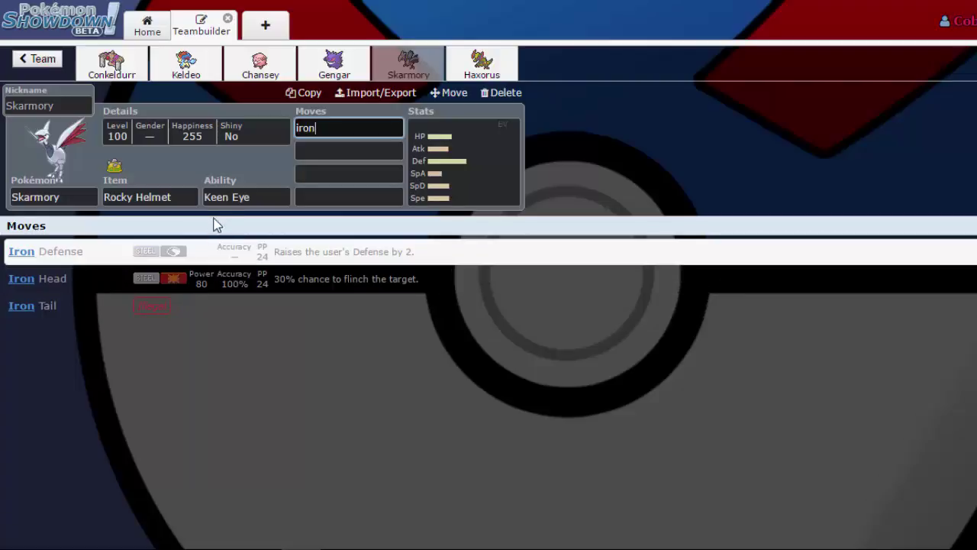
click(184, 197)
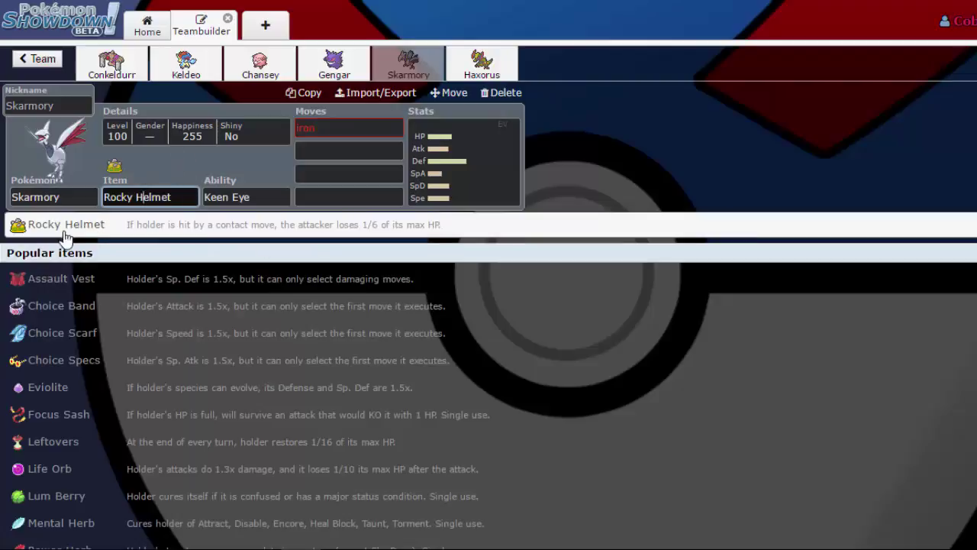
click(145, 230)
- Set Skarmory's first move to Roost
click(353, 130)
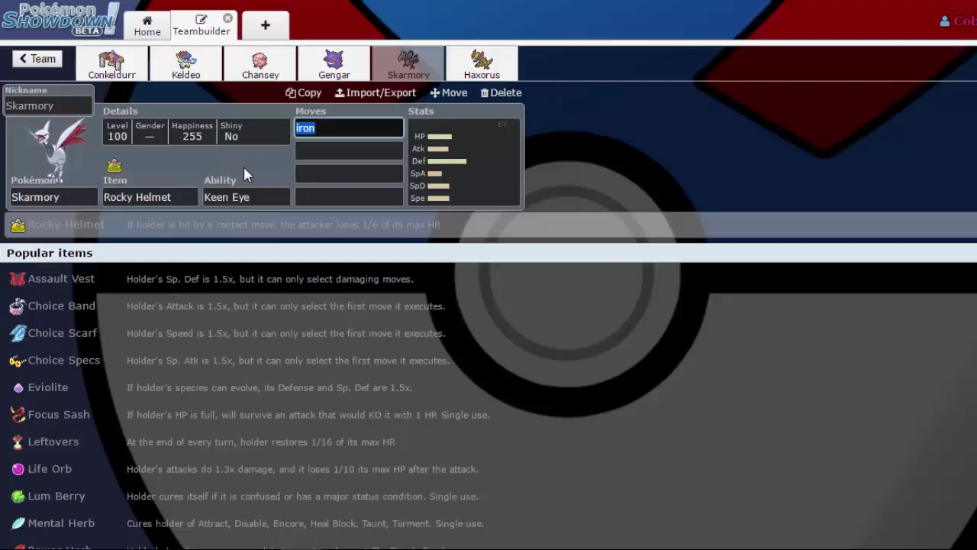
text(roost)
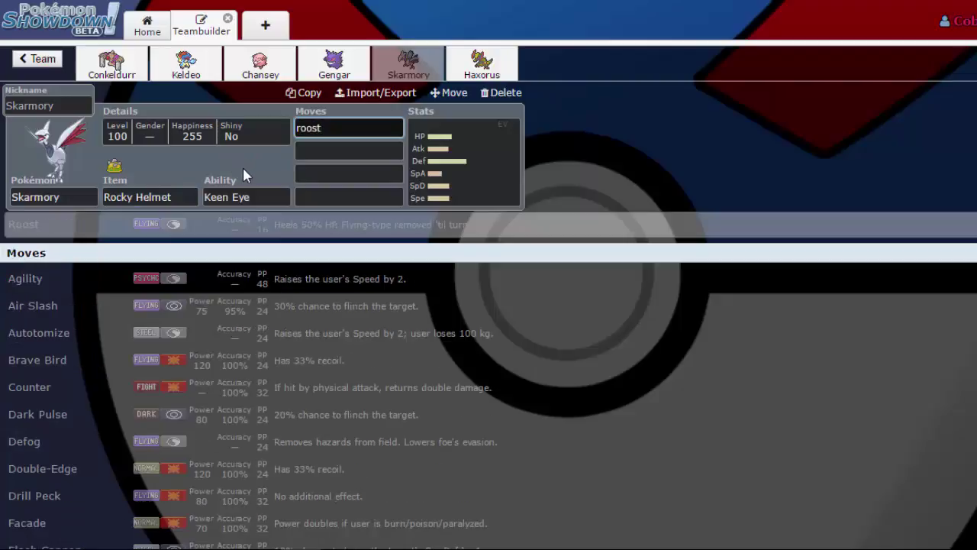
key(Return)
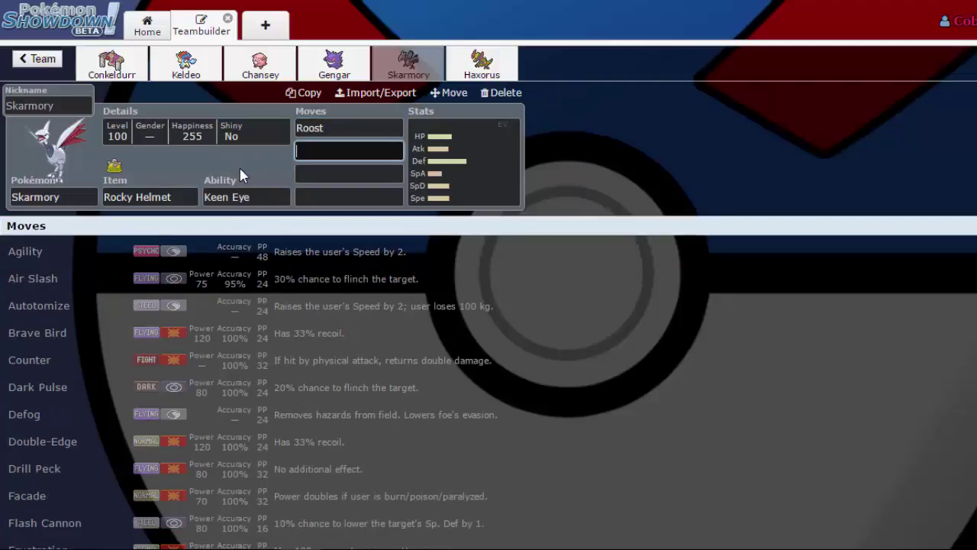
- Recheck Skarmory's Rocky Helmet description and replace Skarmory with Garchomp
click(166, 191)
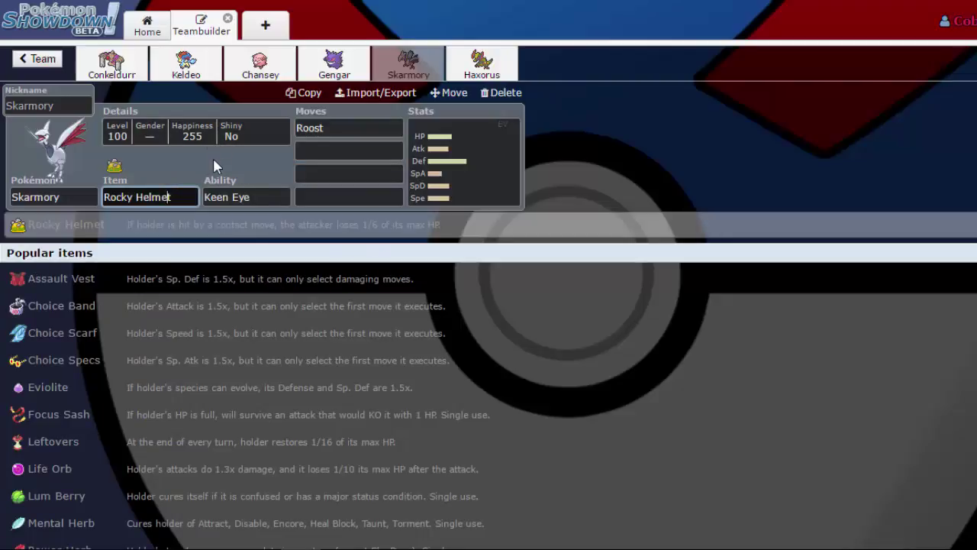
click(72, 196)
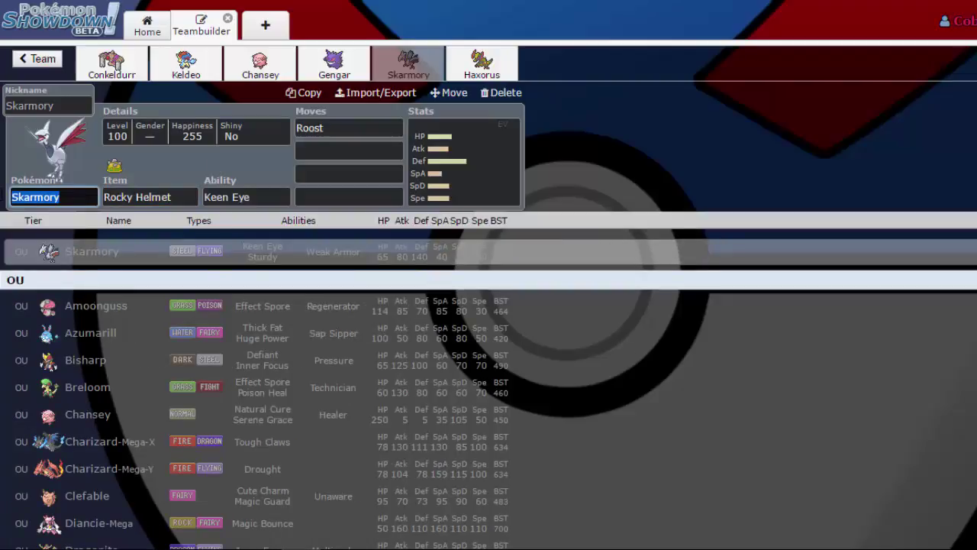
text(garch)
key(Return)
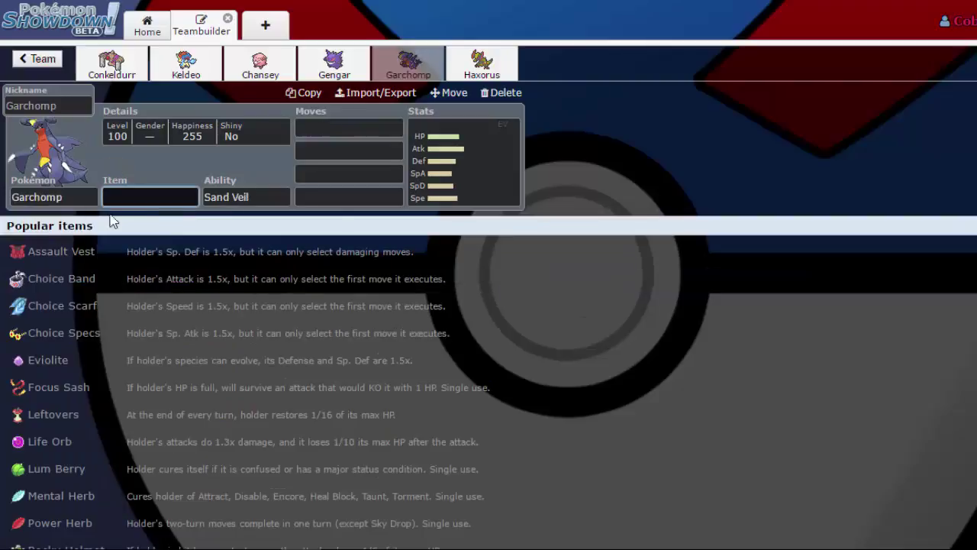
- Give Garchomp Rocky Helmet as its item and Rough Skin as its ability
text(rock)
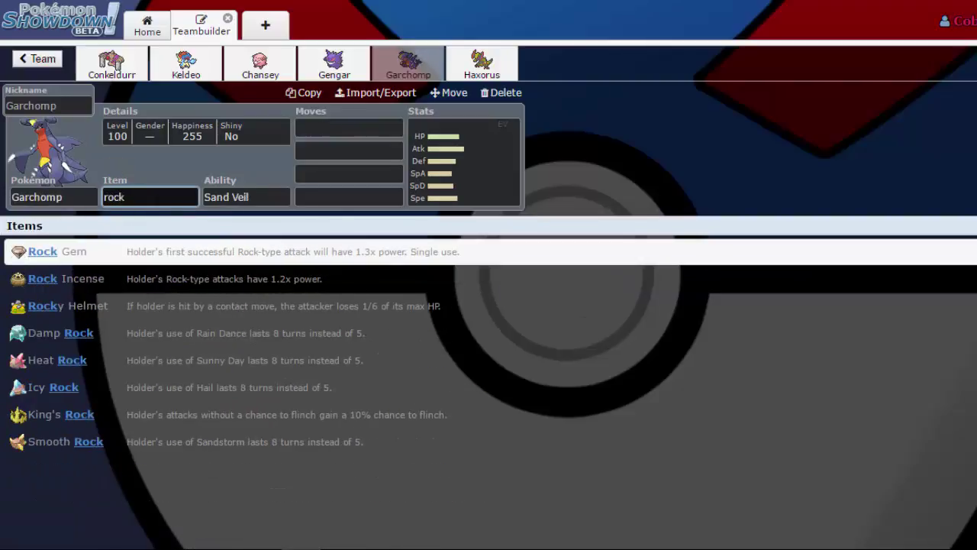
text(y)
key(Return)
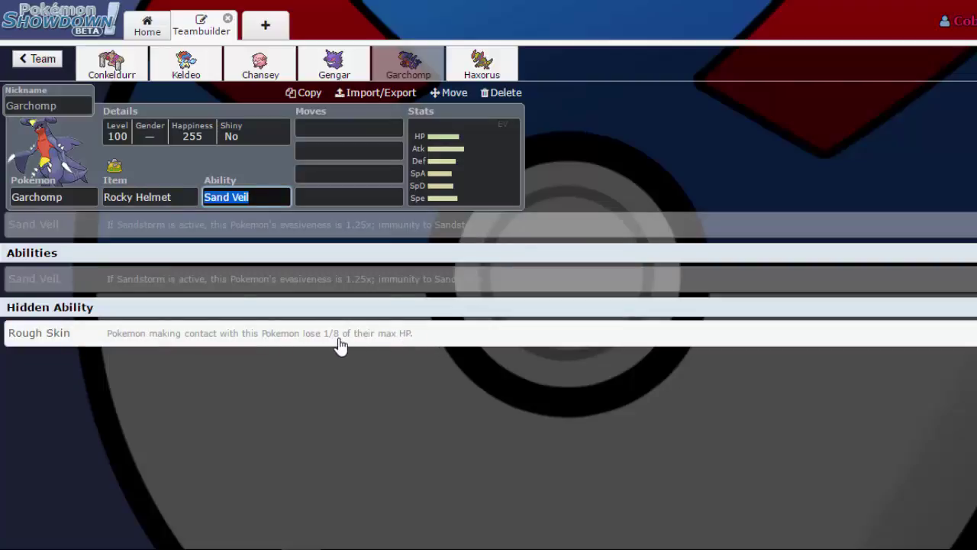
key(Return)
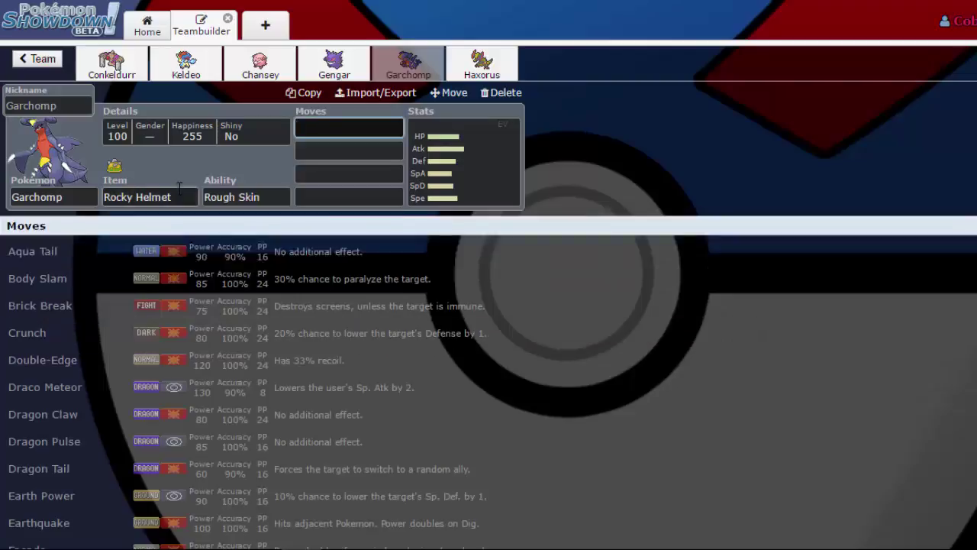
- Review Garchomp's Rocky Helmet and Rough Skin descriptions and look through the popular items
click(181, 187)
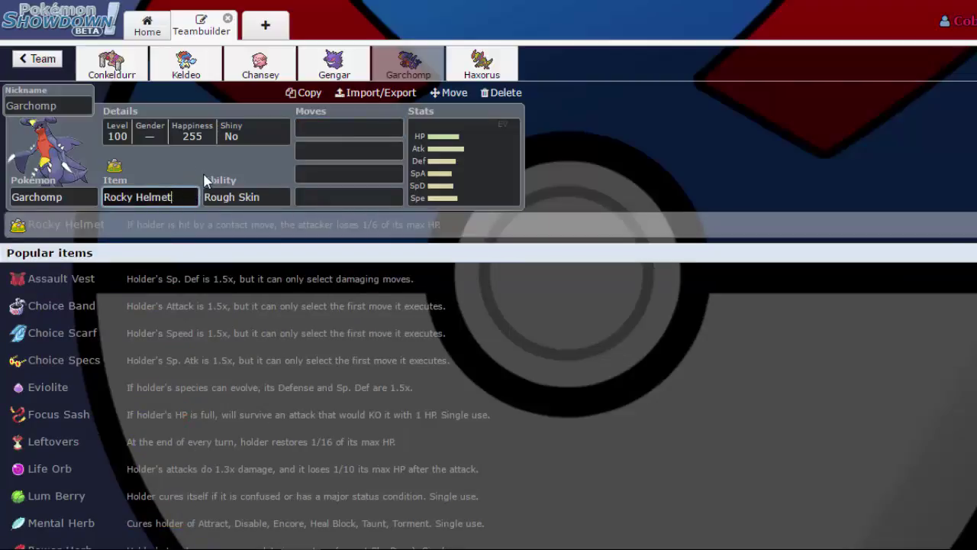
click(363, 236)
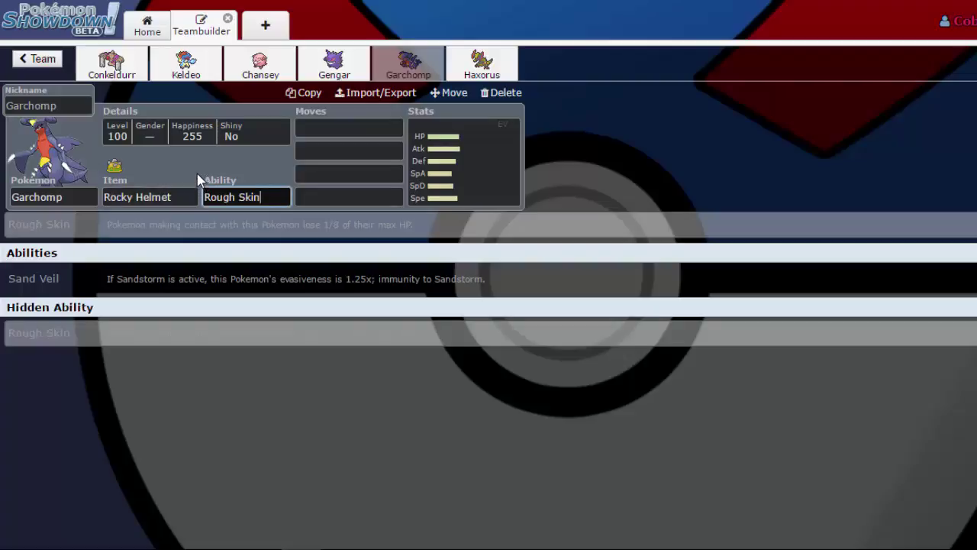
click(191, 192)
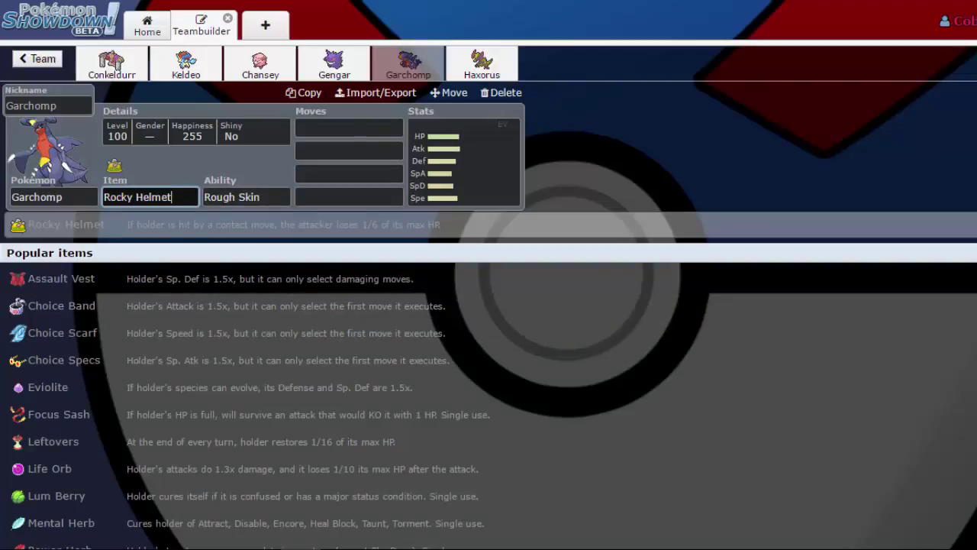
scroll(489, 366, down, 2)
scroll(153, 458, up, 1)
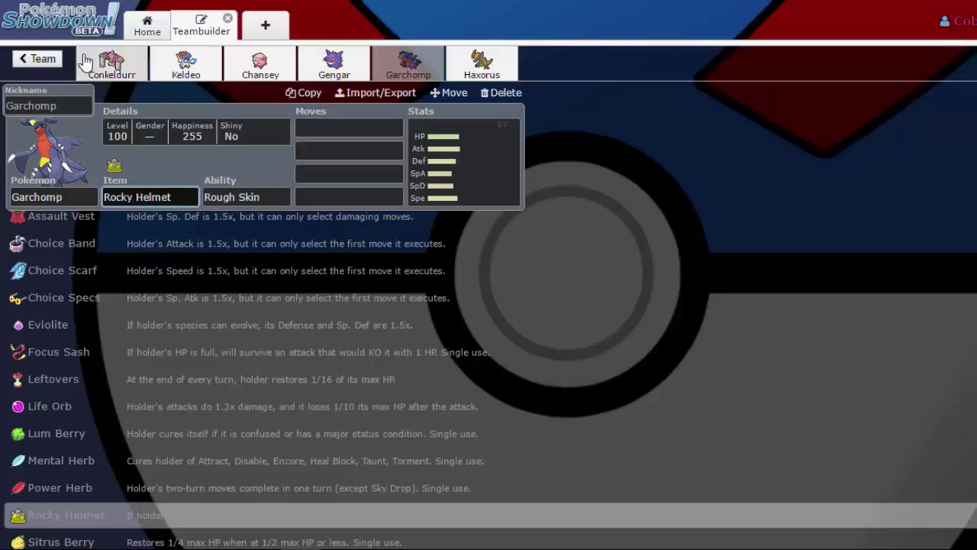
- Replace Conkeldurr with Azumarill and give it Sitrus Berry as its item
click(115, 67)
click(51, 197)
key(ctrl+a)
text(azu)
key(Return)
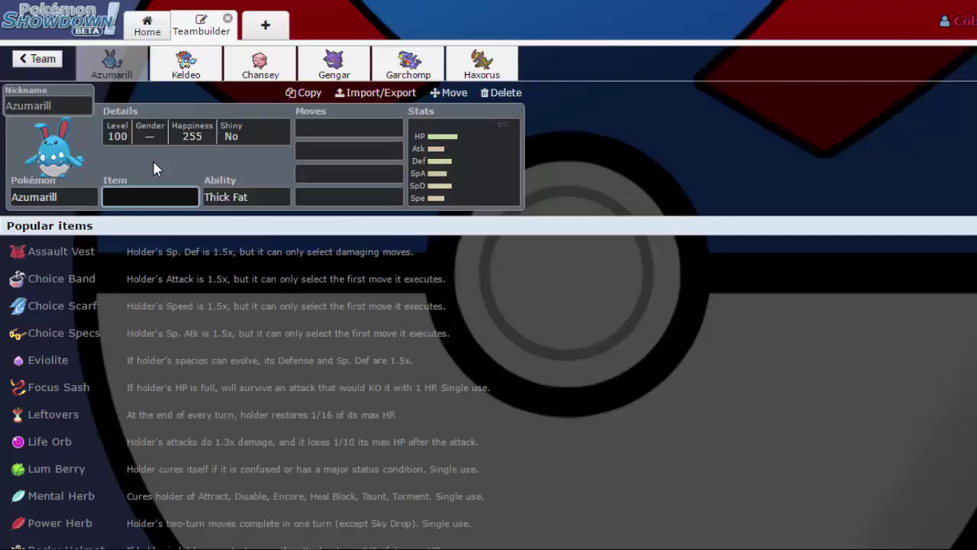
text(sit)
key(Return)
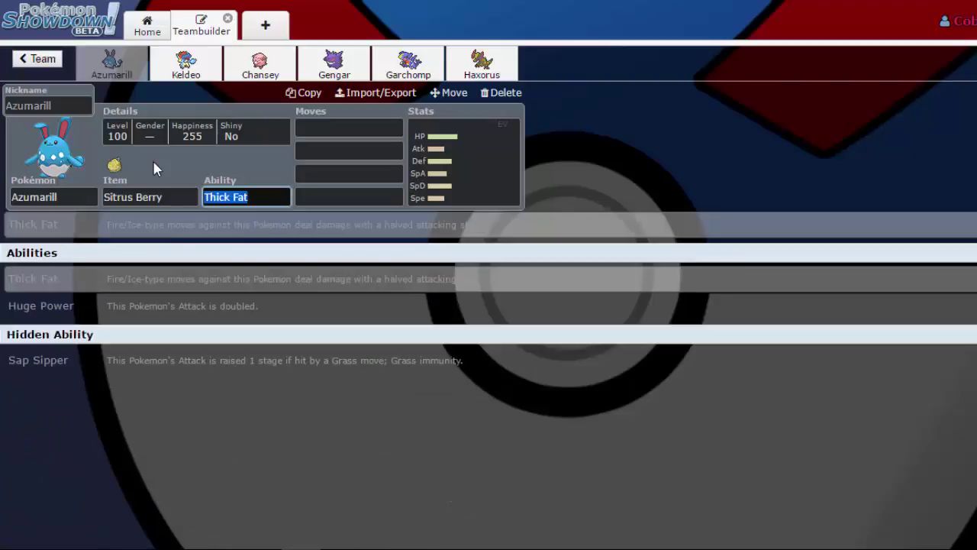
- Set Azumarill's ability to Huge Power and its first move to Belly Drum, displaying the move's description
click(188, 309)
text(bell)
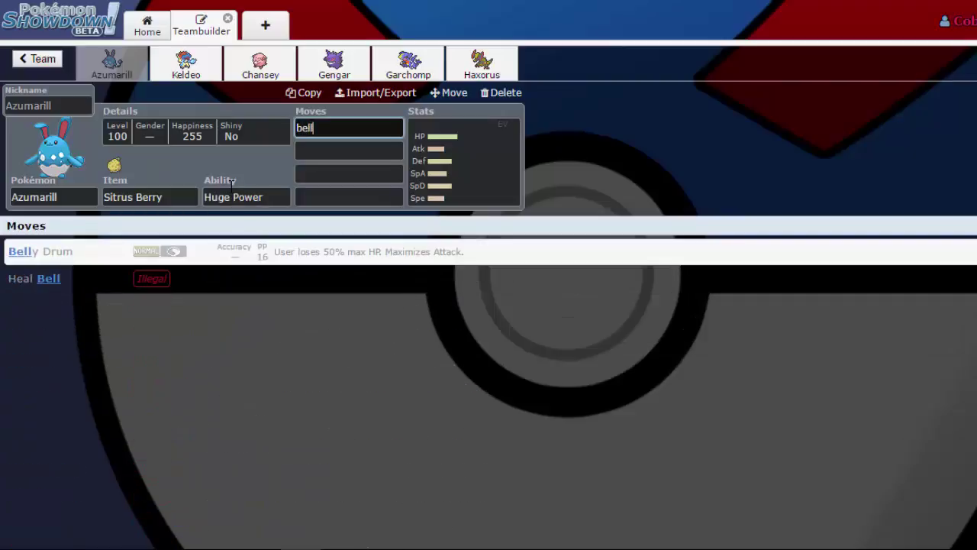
key(Return)
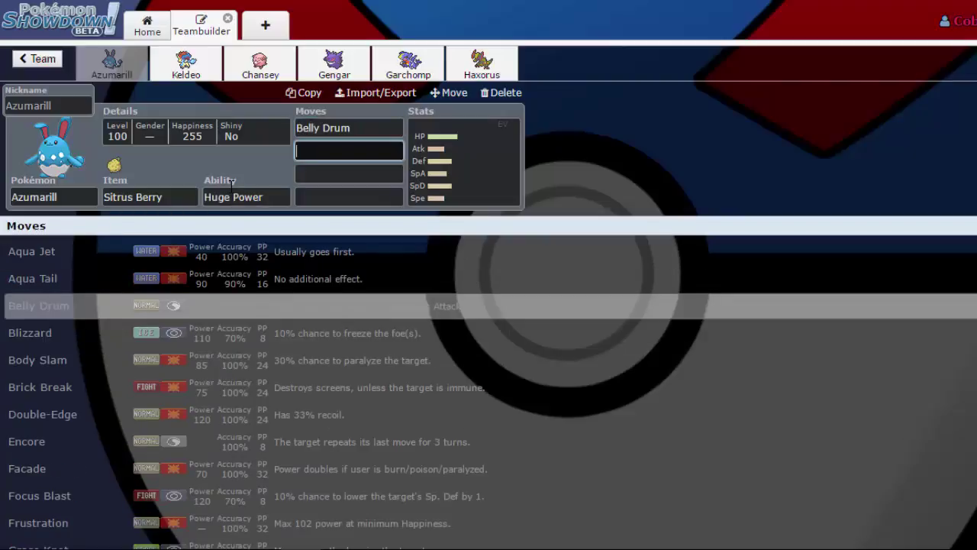
click(346, 133)
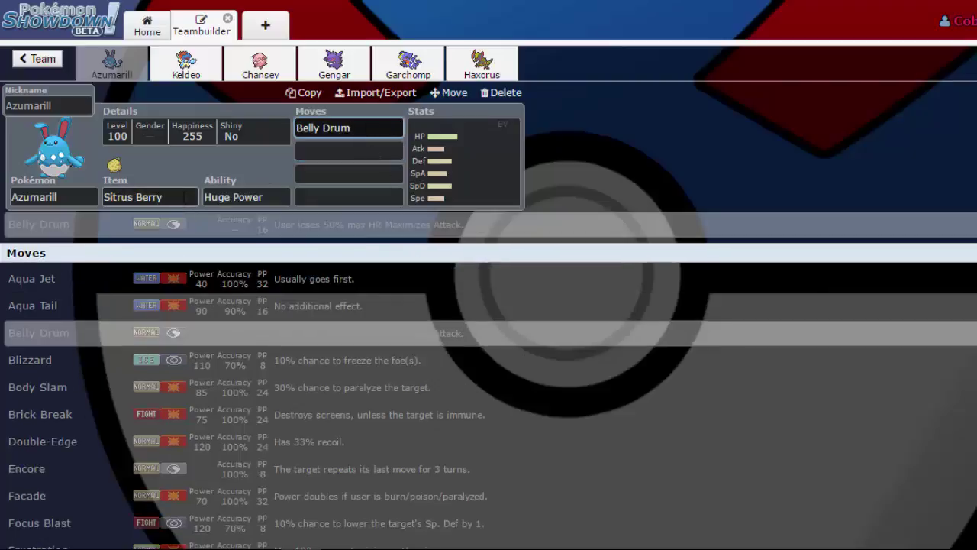
- Set Azumarill's HP EVs to 4 and look through the item list below Sitrus Berry
click(483, 190)
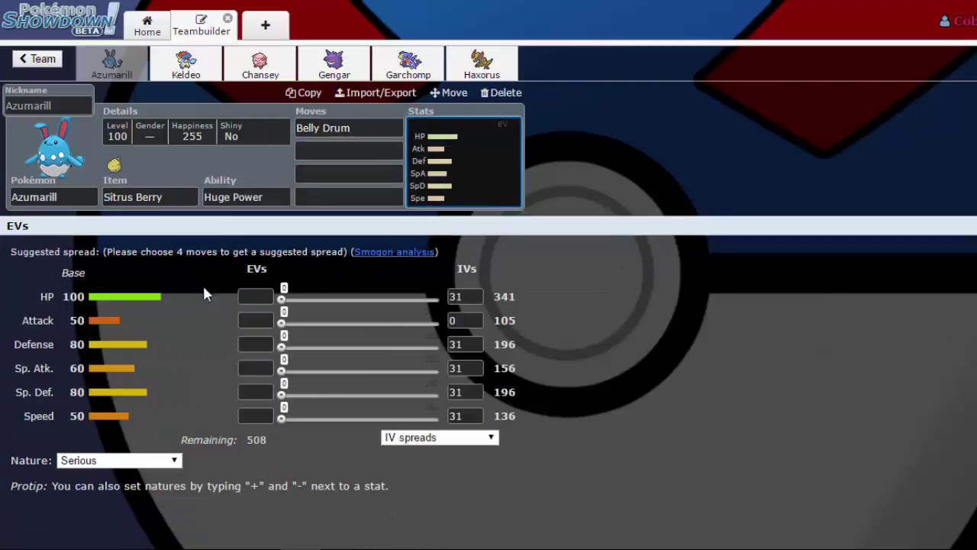
drag(281, 303, 285, 302)
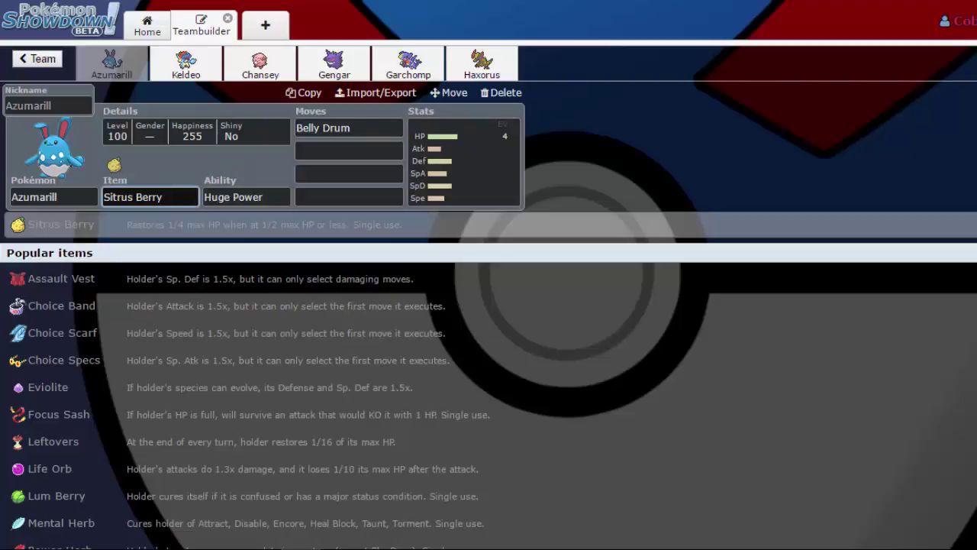
scroll(489, 381, down, 5)
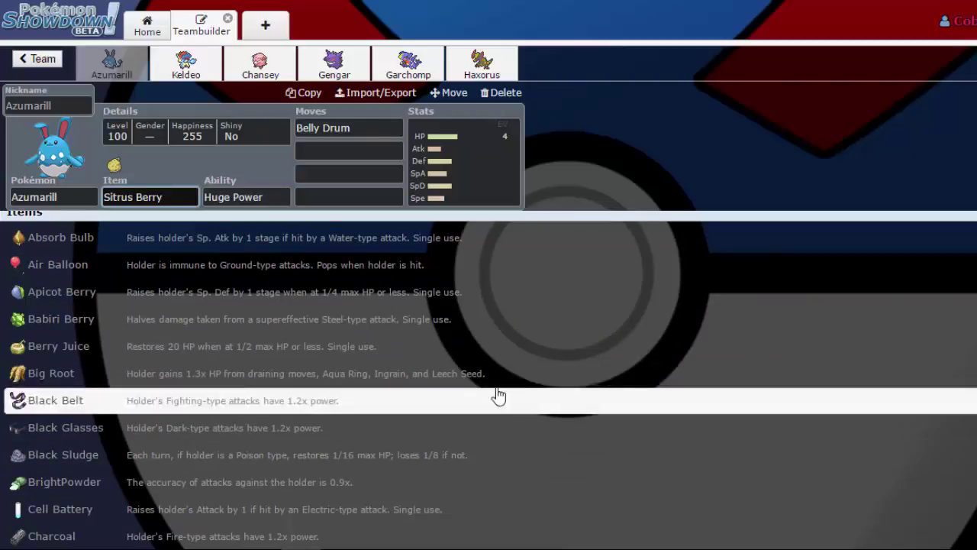
- Search Gengar's items for "black", clear the search and look through the full item list
click(336, 67)
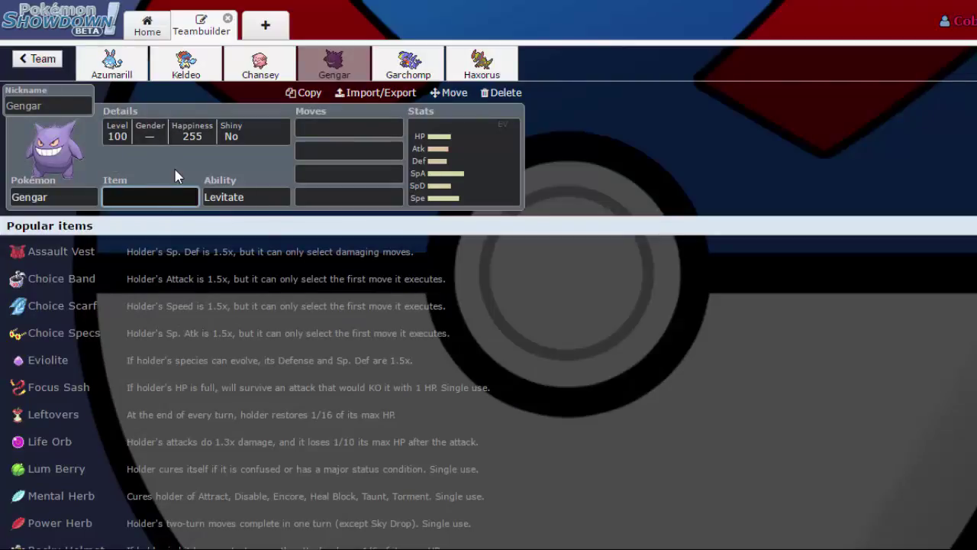
text(black)
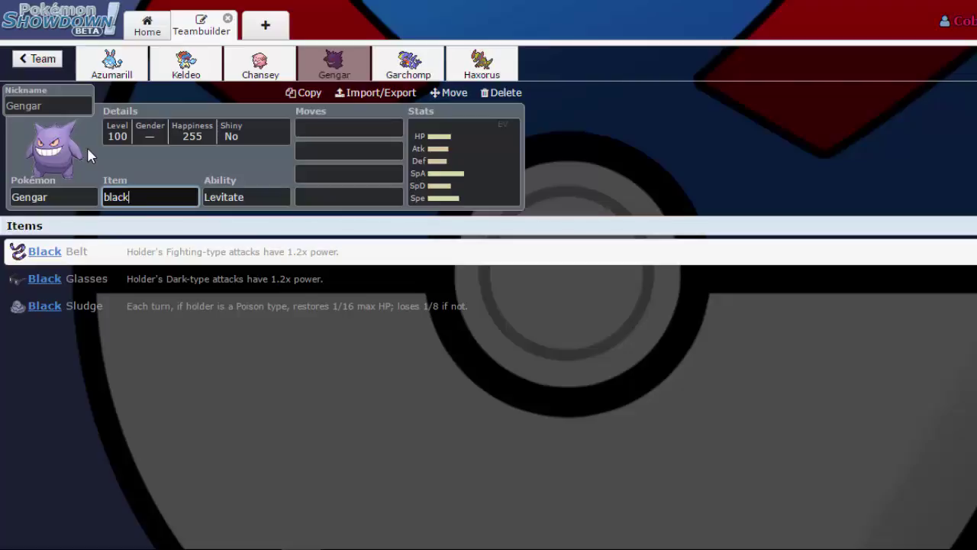
key(ctrl+a)
key(BackSpace)
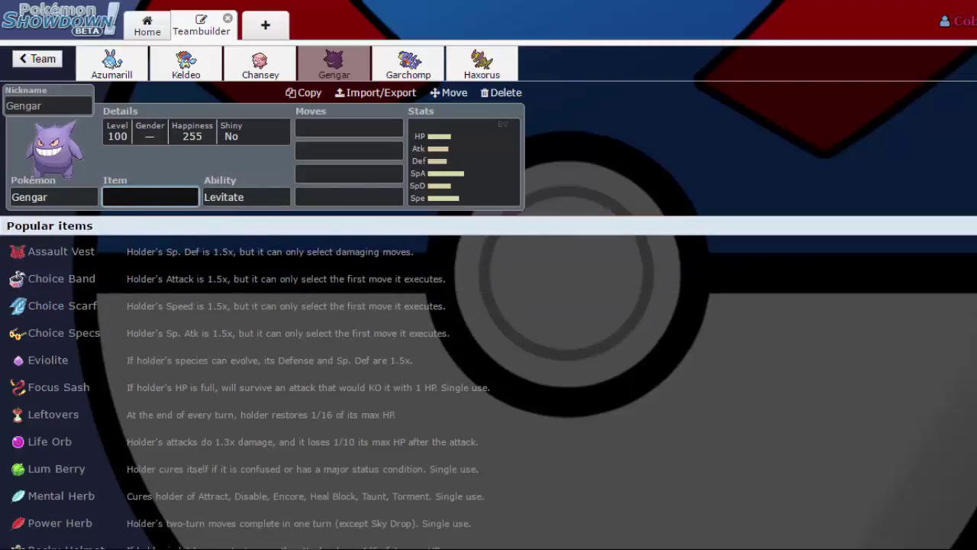
scroll(488, 382, down, 5)
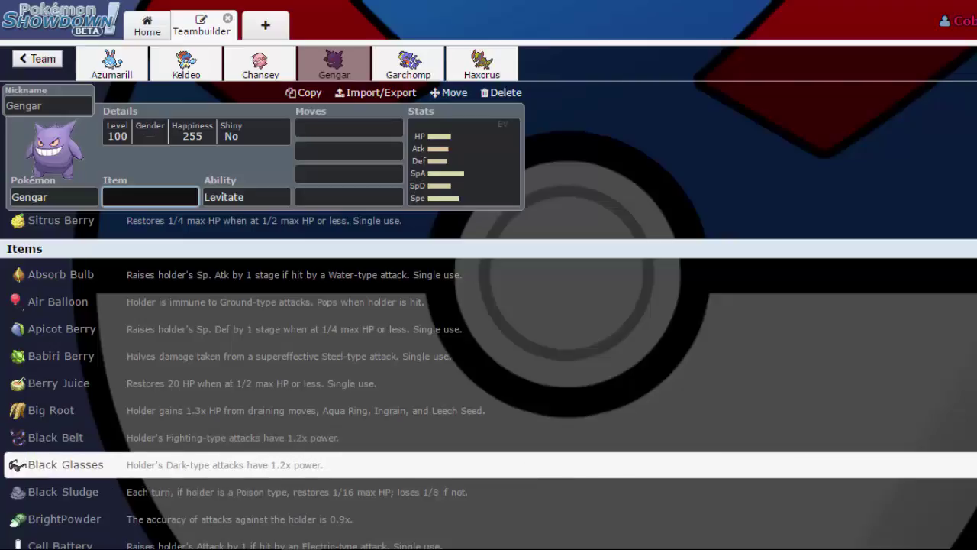
scroll(783, 145, down, 5)
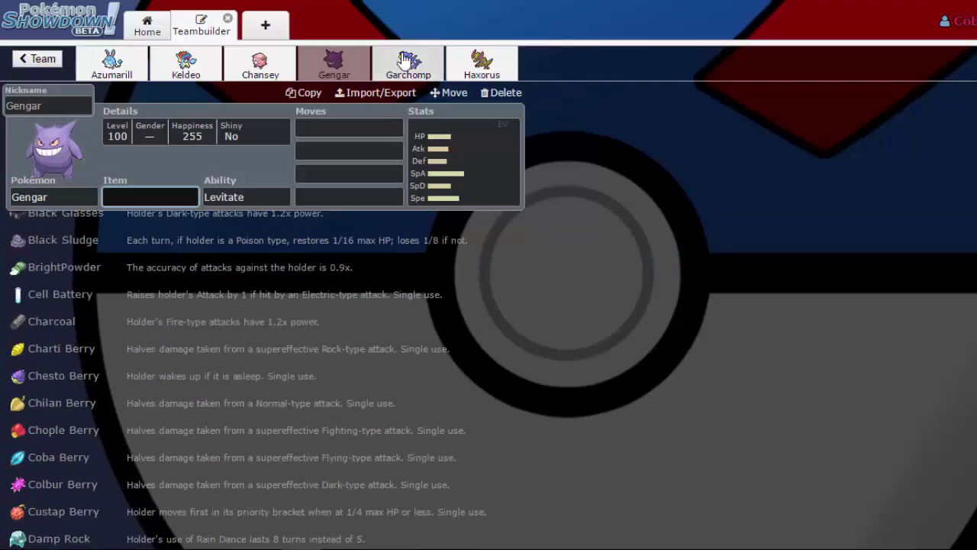
- Give Keldeo Mystic Water as its item and display the item's description
click(192, 76)
text(mysti)
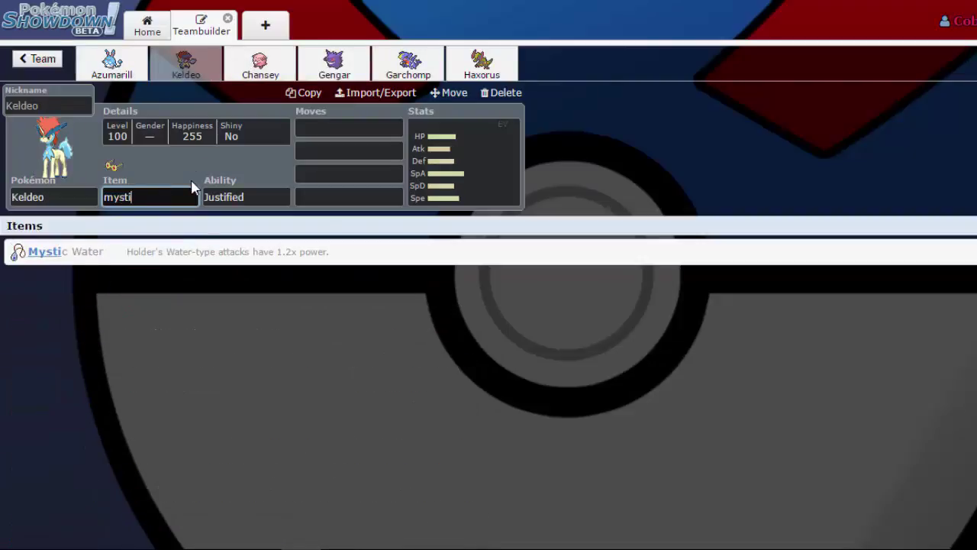
key(Return)
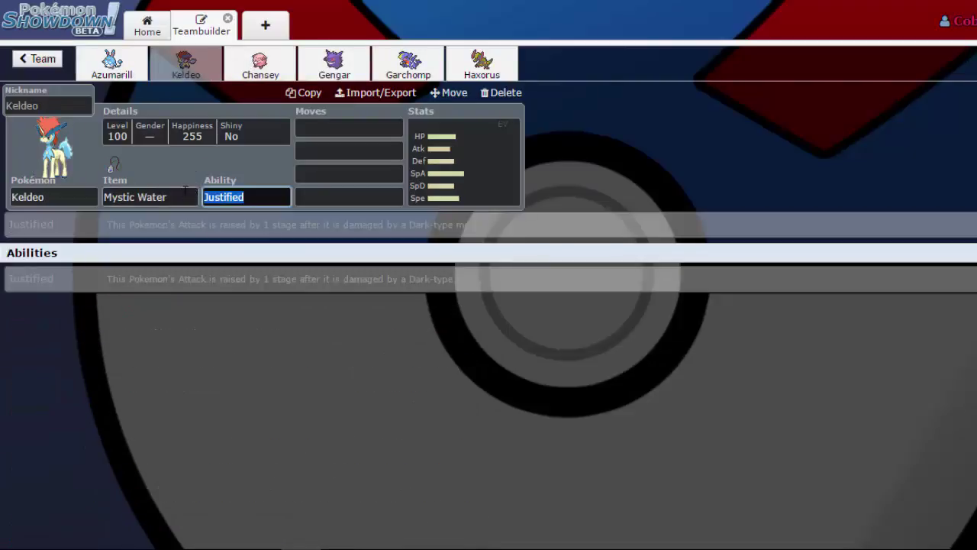
click(186, 196)
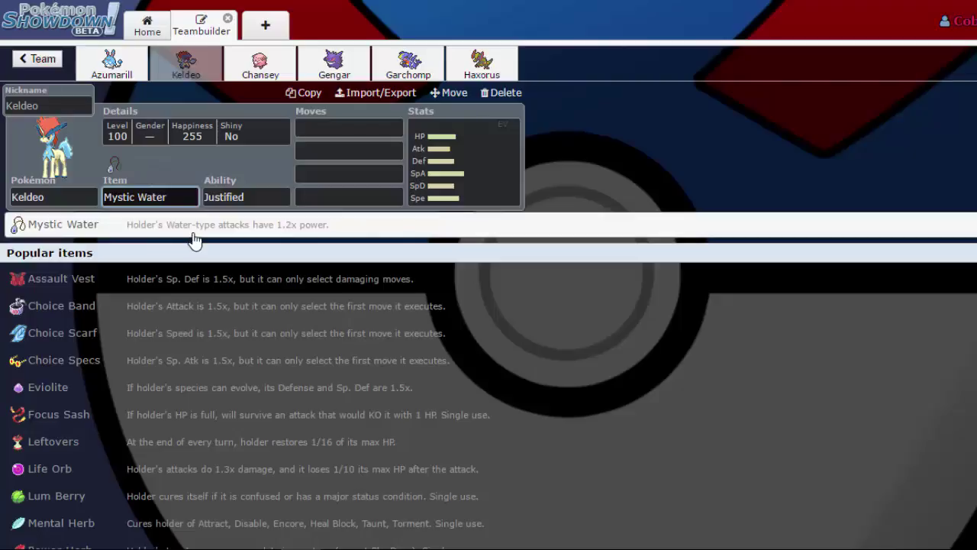
- Search Keldeo's item list for other type-boosting items using "chr", "mic" and "mir"
key(ctrl+a)
text(chr)
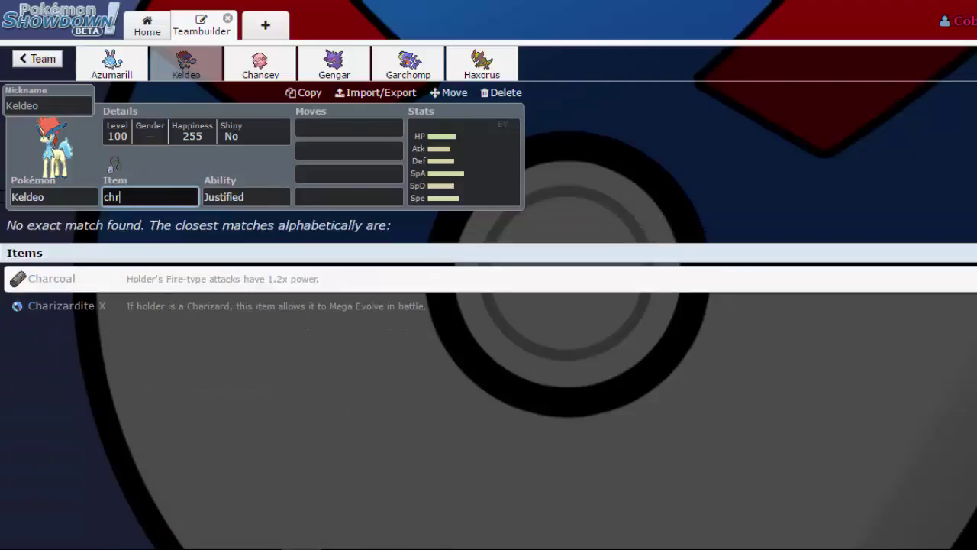
key(BackSpace)
key(BackSpace)
key(BackSpace)
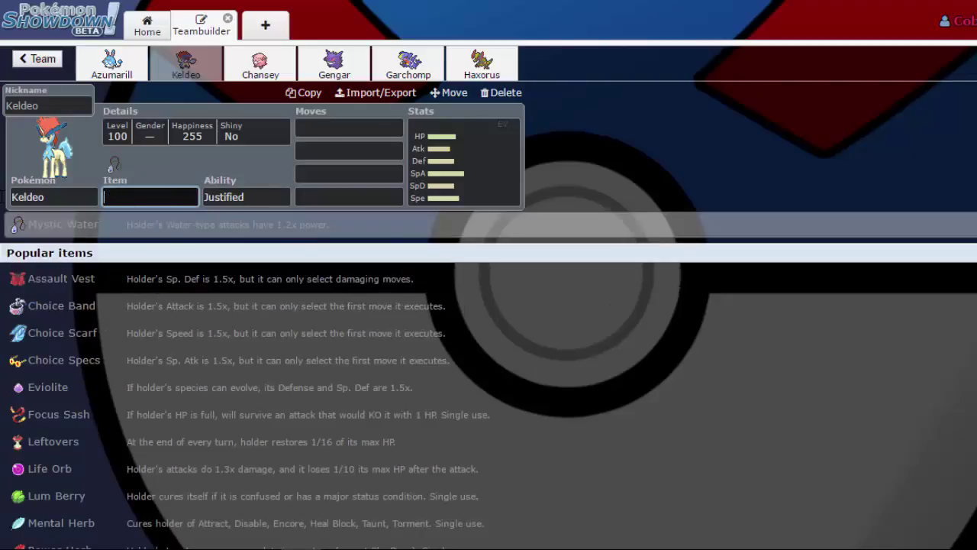
text(mic)
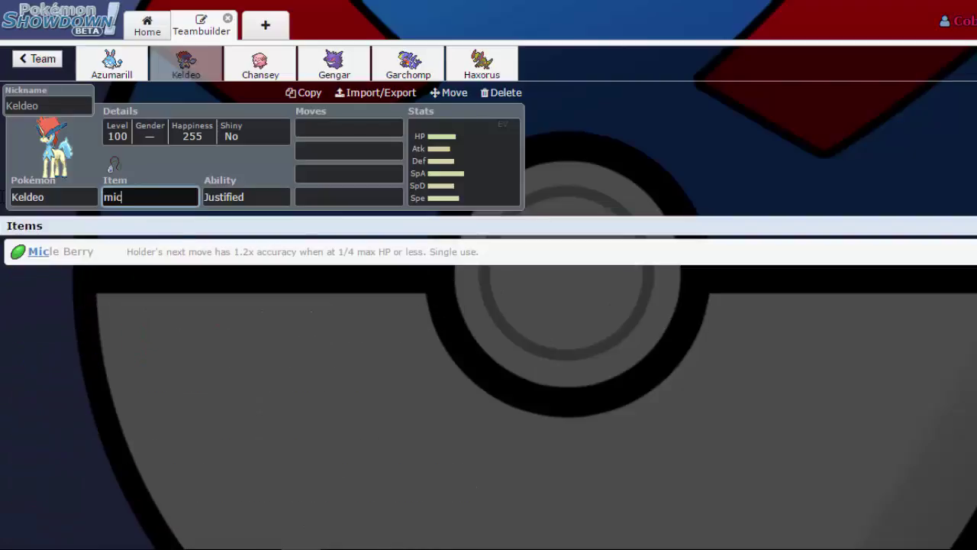
key(BackSpace)
text(r)
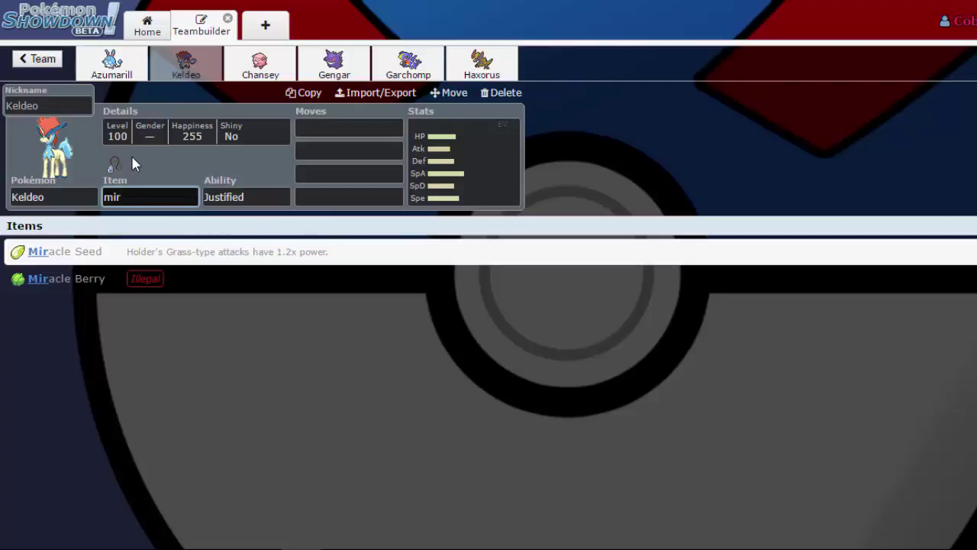
- Choose Mystic Water as Keldeo's item again and display its description
key(BackSpace)
key(BackSpace)
text(ysti)
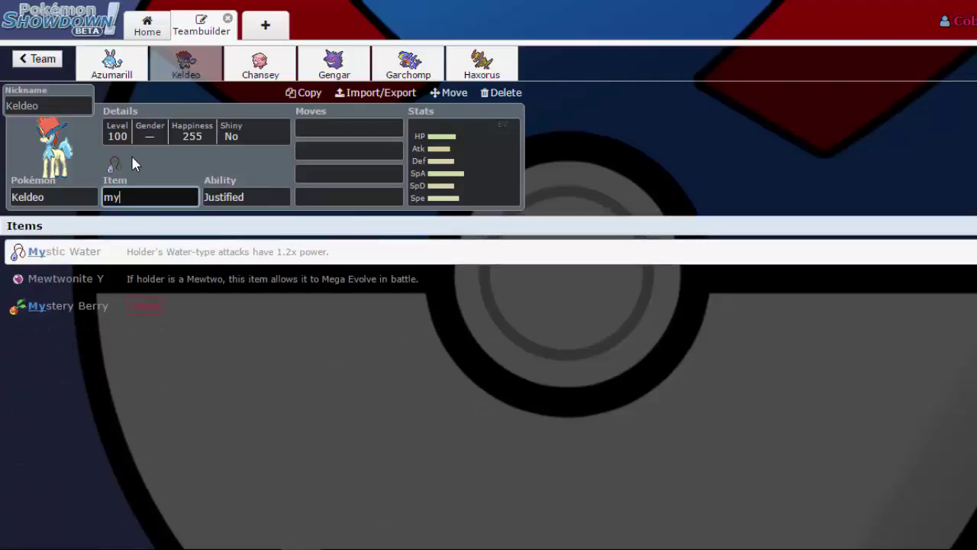
key(Return)
click(174, 200)
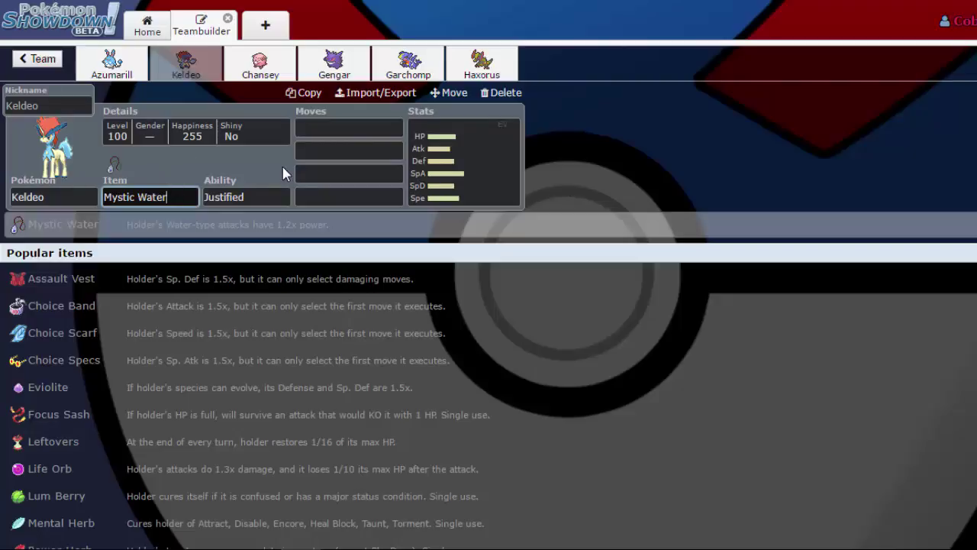
- Examine Keldeo's base stats and return to its Mystic Water item, selecting the item's name
click(435, 160)
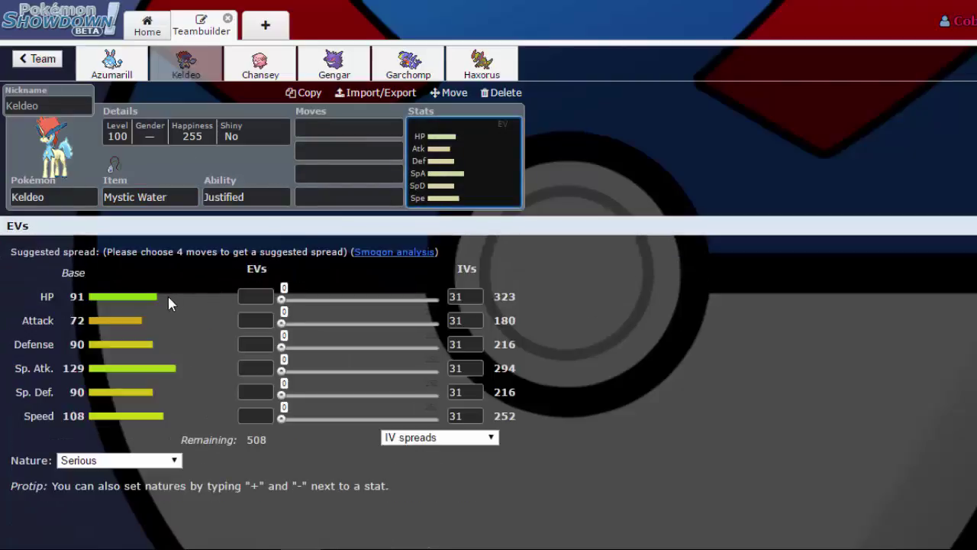
click(183, 197)
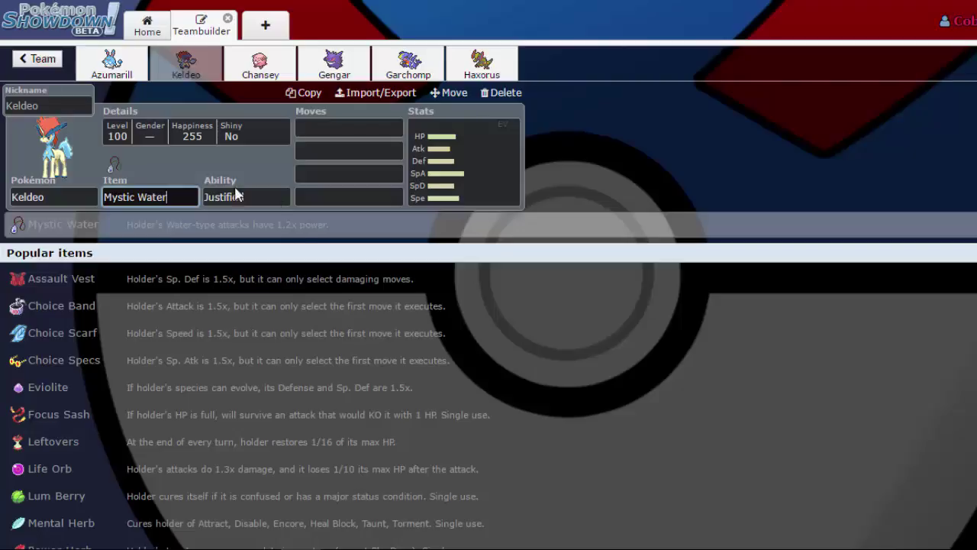
drag(177, 197, 34, 186)
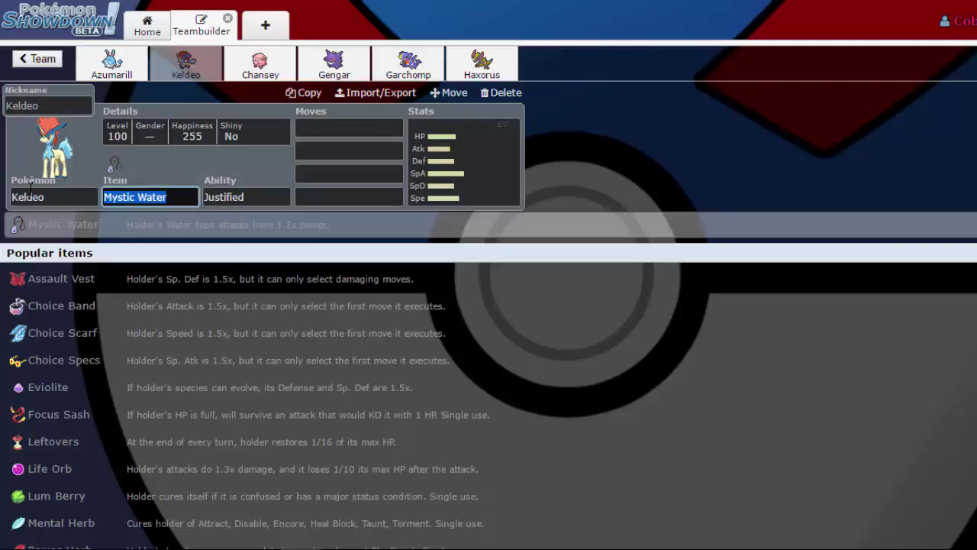
- Give Keldeo Expert Belt as its item and display the item's description
text(expe)
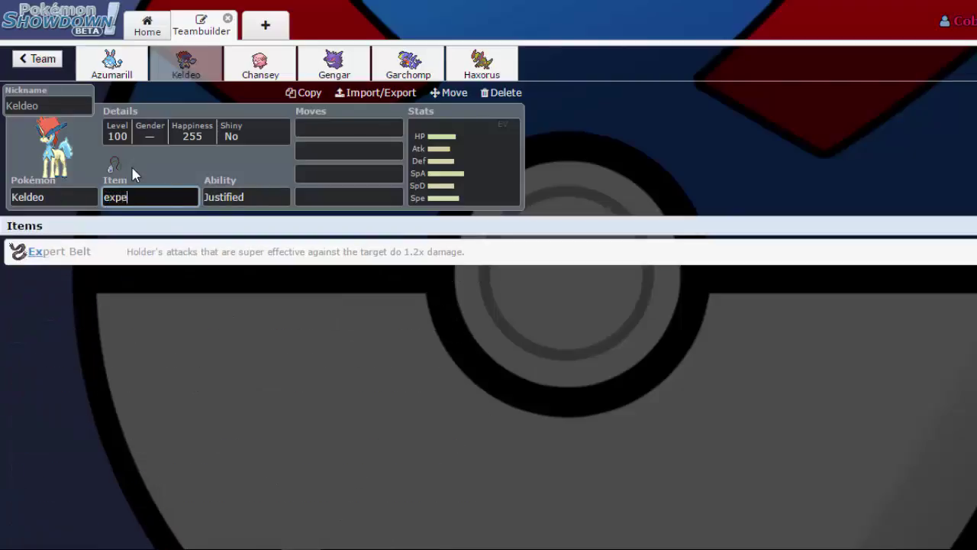
key(Return)
click(179, 198)
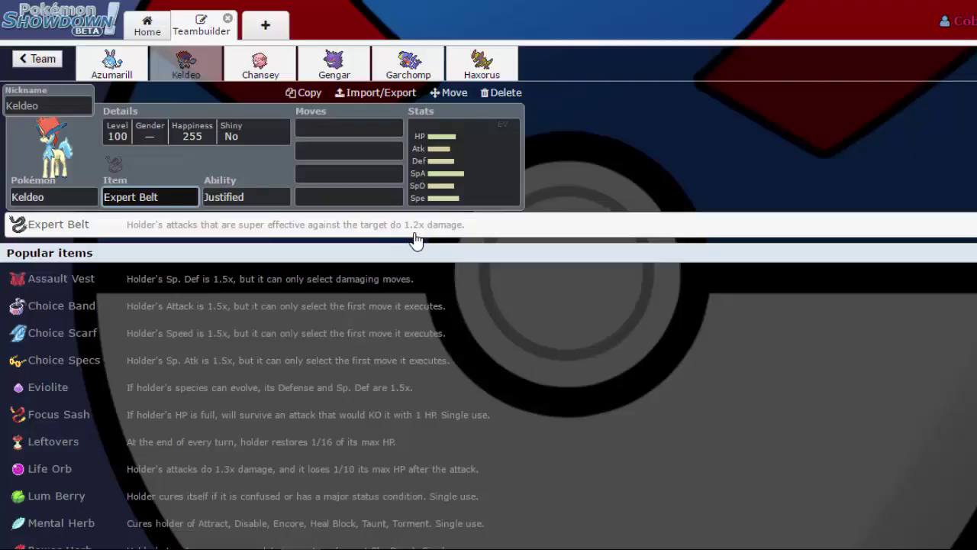
- Browse Gengar's item list for type-boosting items and damage-reducing berries
click(328, 67)
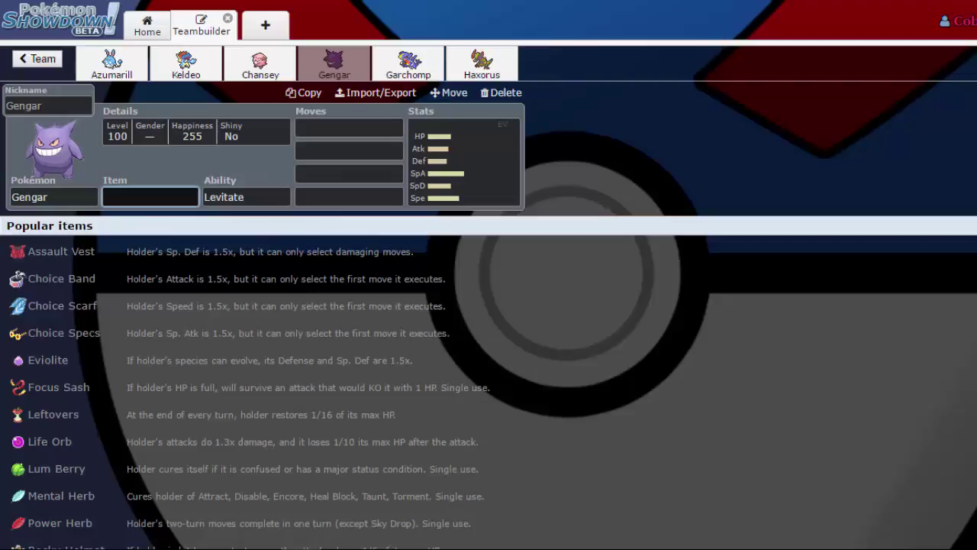
scroll(488, 381, down, 10)
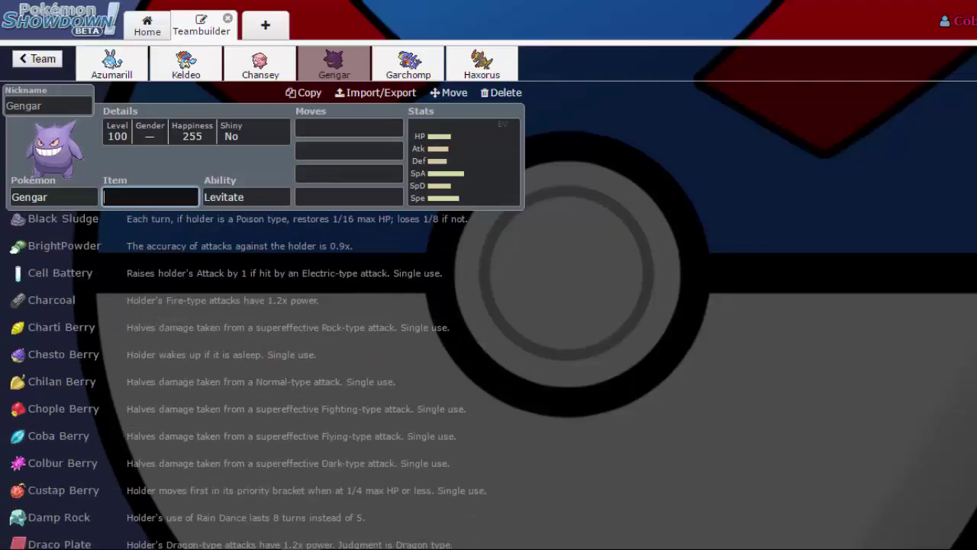
scroll(244, 382, down, 15)
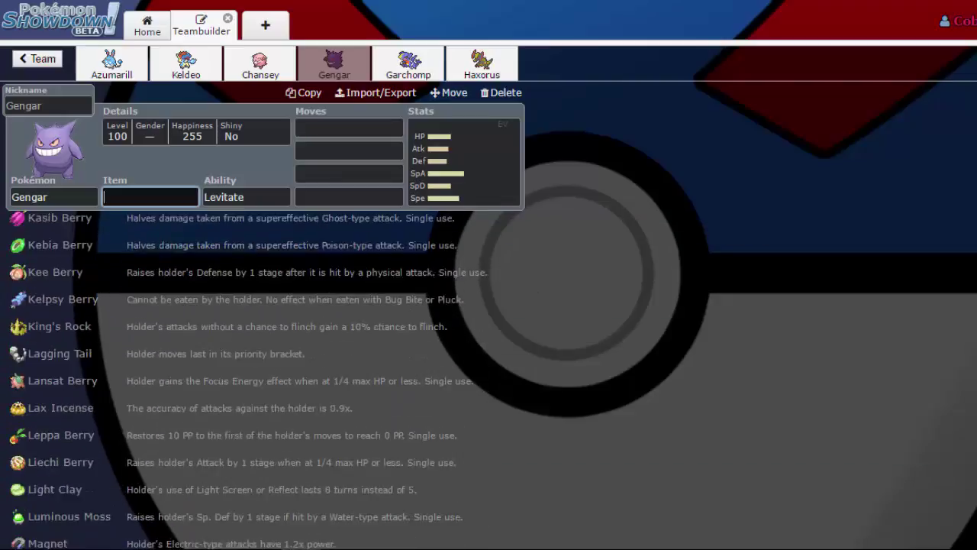
scroll(244, 382, down, 10)
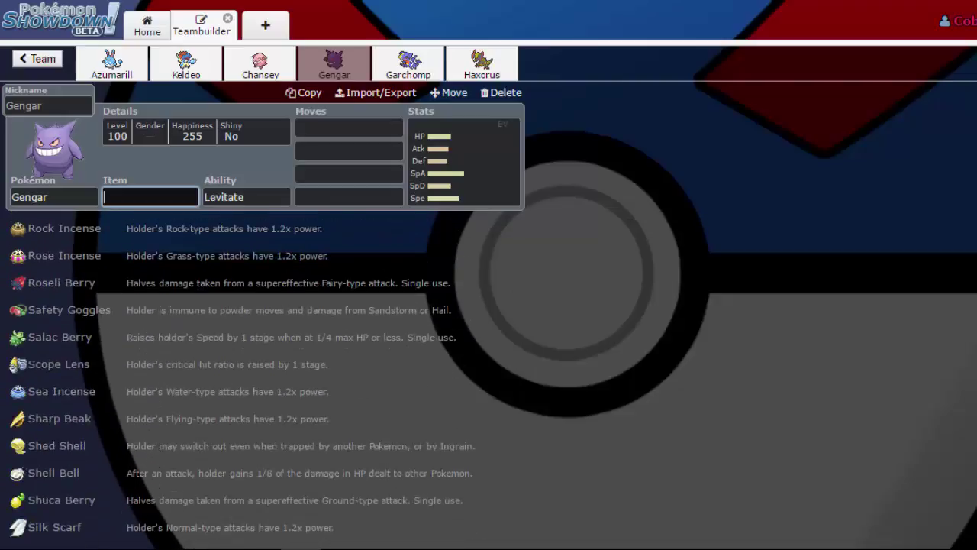
scroll(245, 382, up, 5)
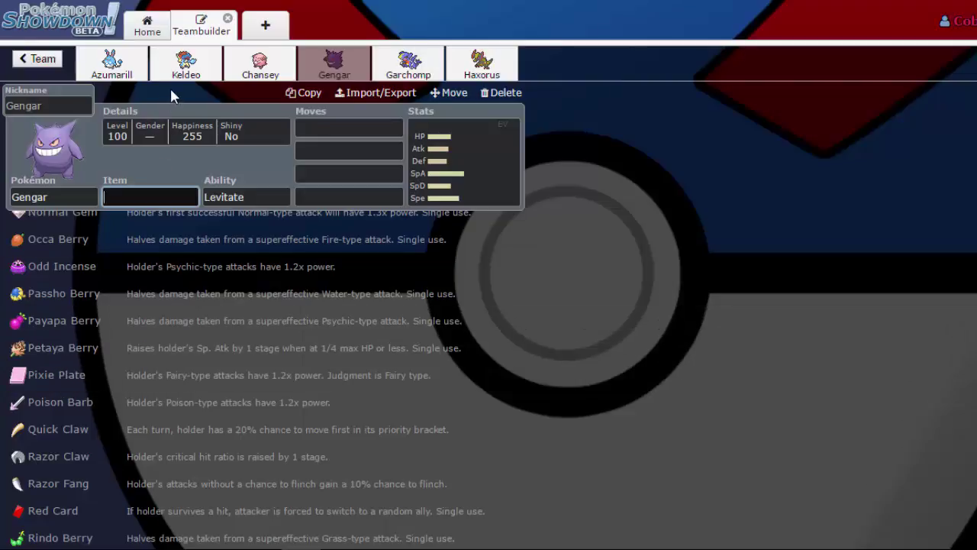
- Search Keldeo's item list for other Water-boosting items using "myst" and "spl"
click(185, 64)
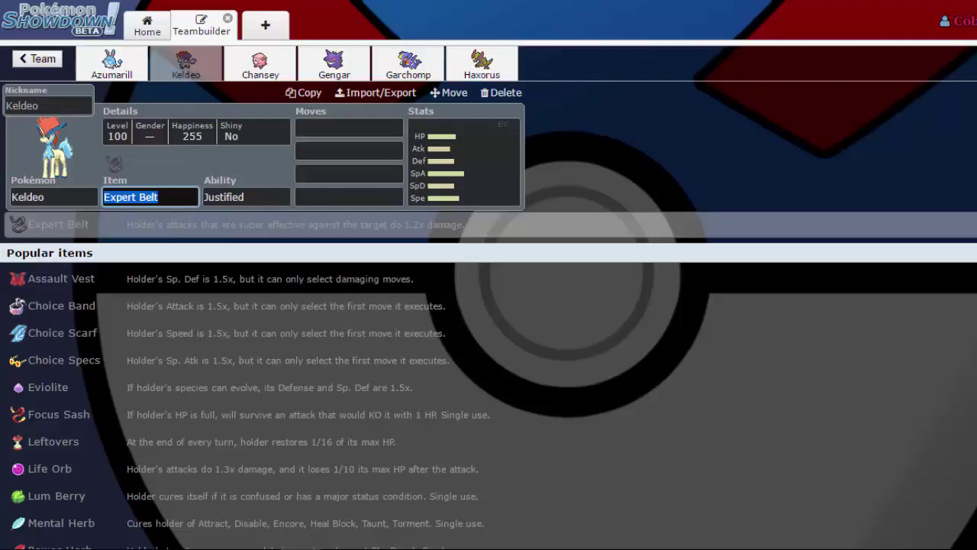
text(myst)
key(BackSpace)
key(BackSpace)
key(BackSpace)
key(BackSpace)
text(spl)
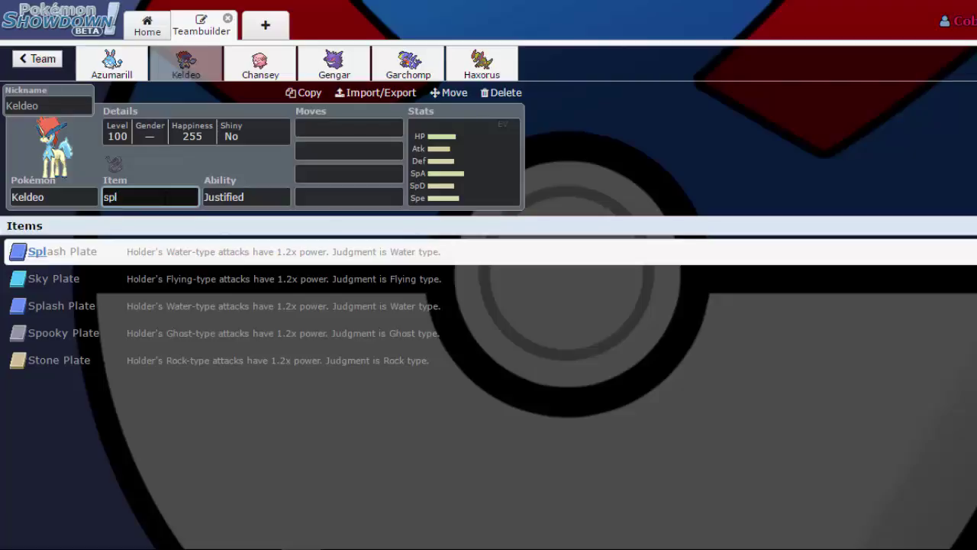
key(ctrl+a)
- Give Garchomp Yache Berry as its item and display the item's description
click(406, 61)
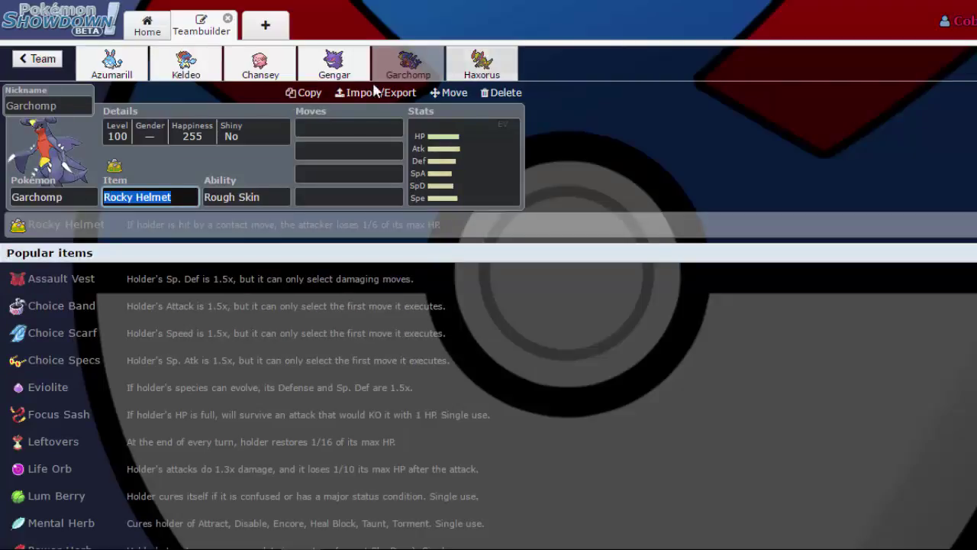
text(yache)
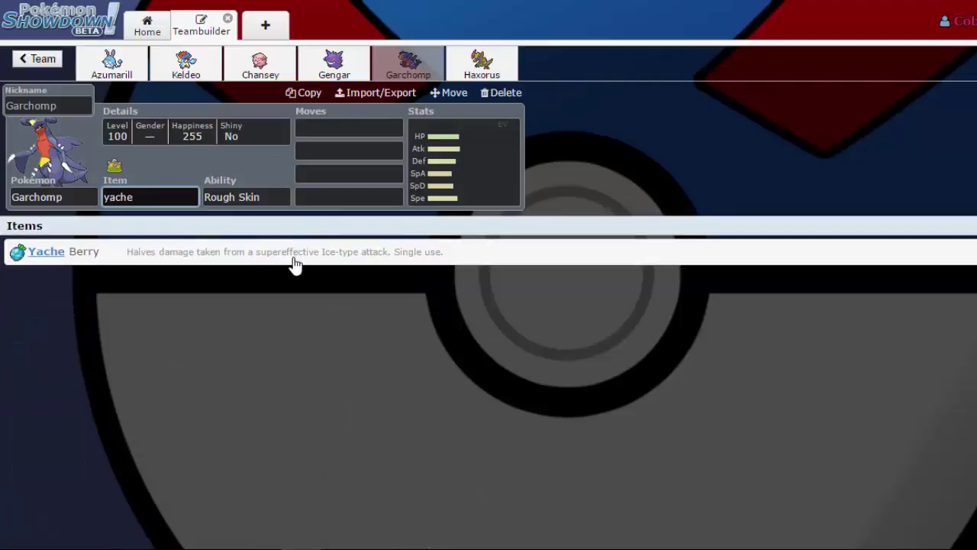
click(295, 259)
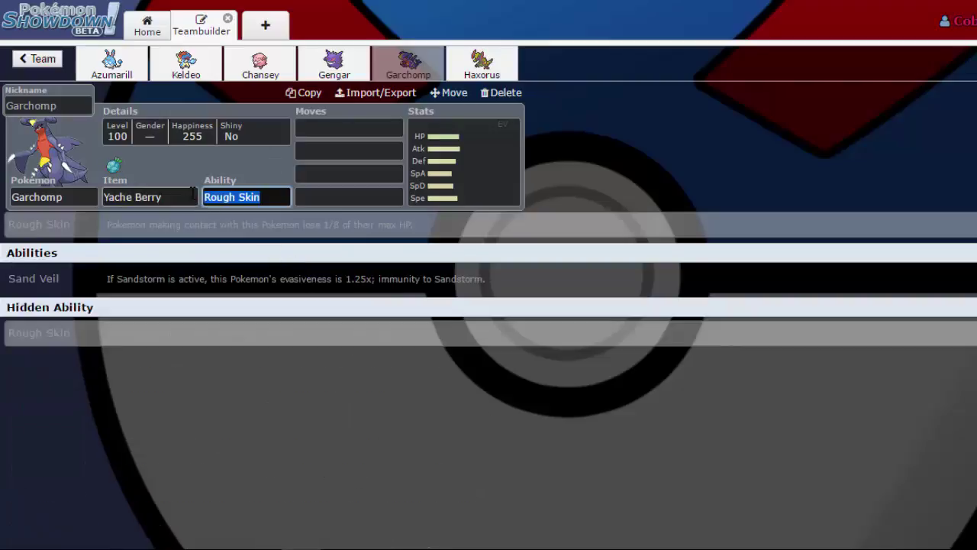
click(168, 191)
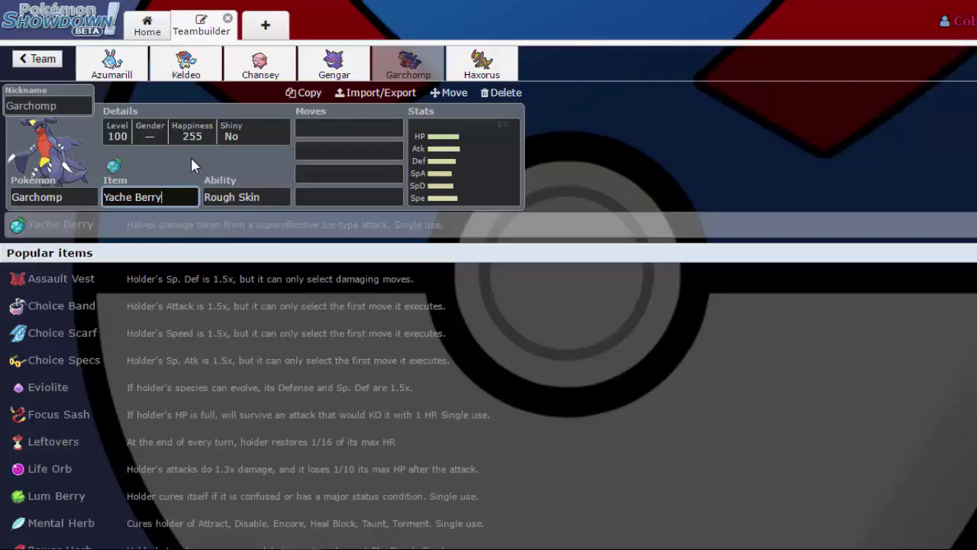
- Replace Garchomp with Dialga and search its item list for "shuca"
click(75, 195)
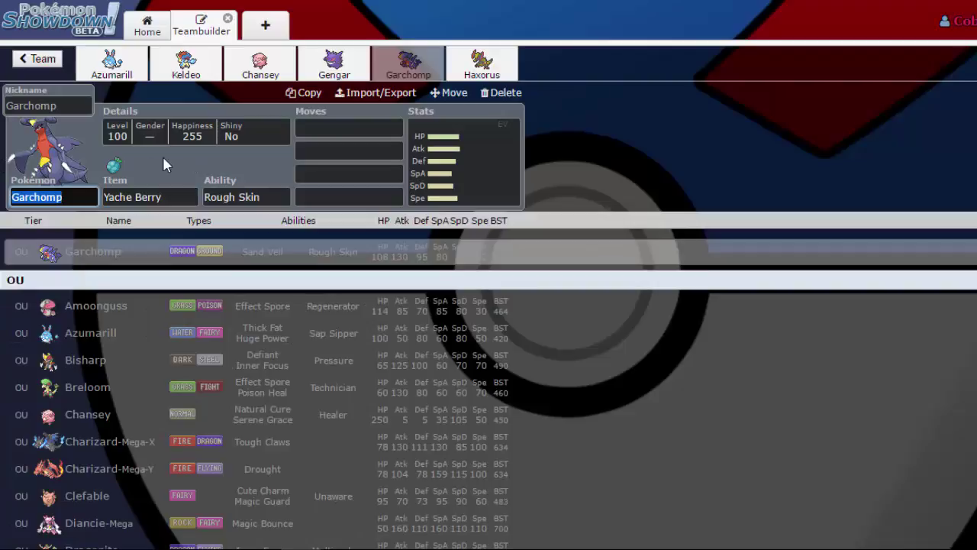
text(dial)
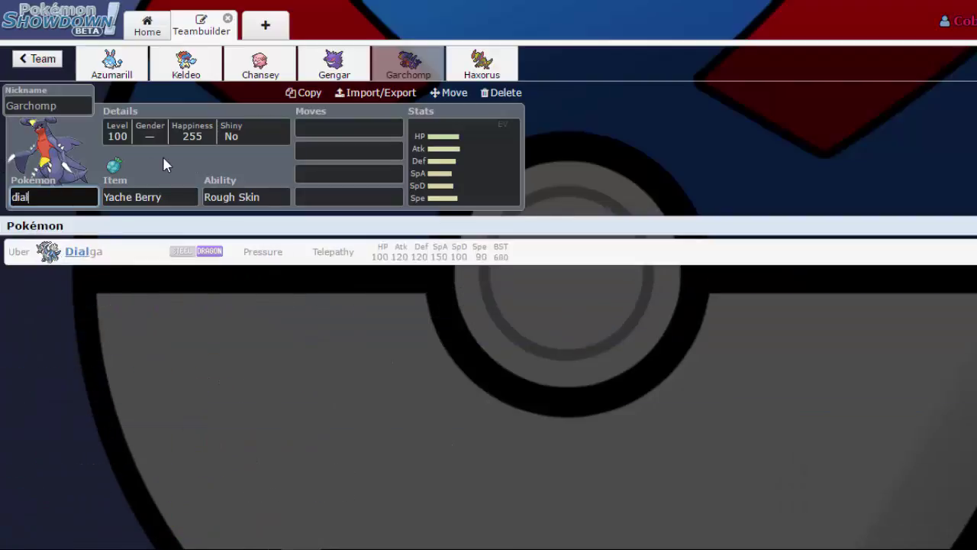
key(Return)
text(shuca)
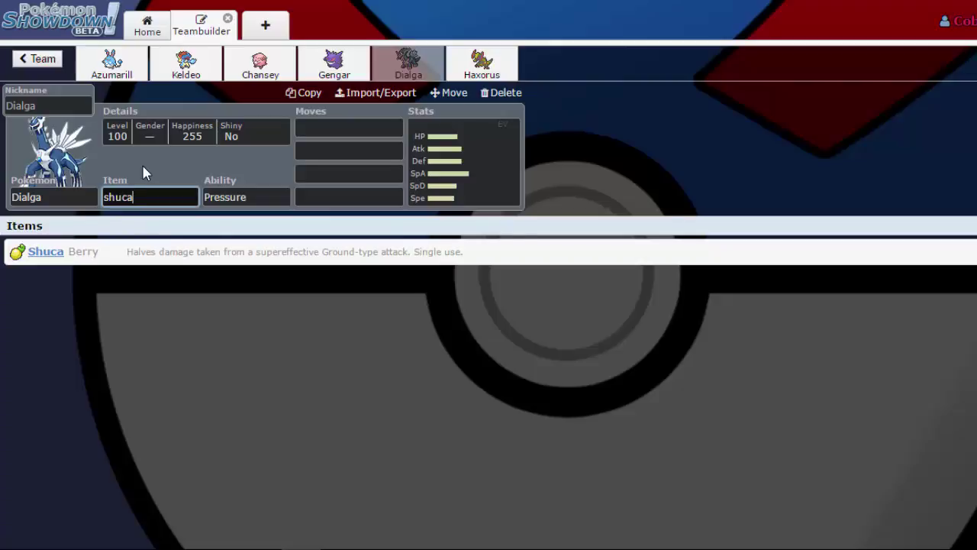
- Clear Dialga's item search and examine the full item list down to the Pokémon-specific items such as the Adamant Orb and Mega Stones
double_click(123, 199)
key(BackSpace)
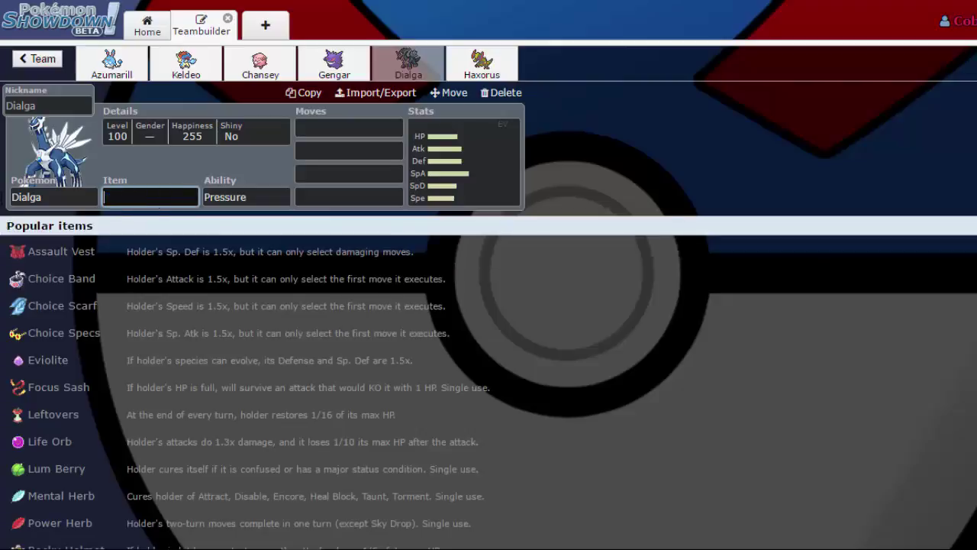
scroll(488, 381, down, 20)
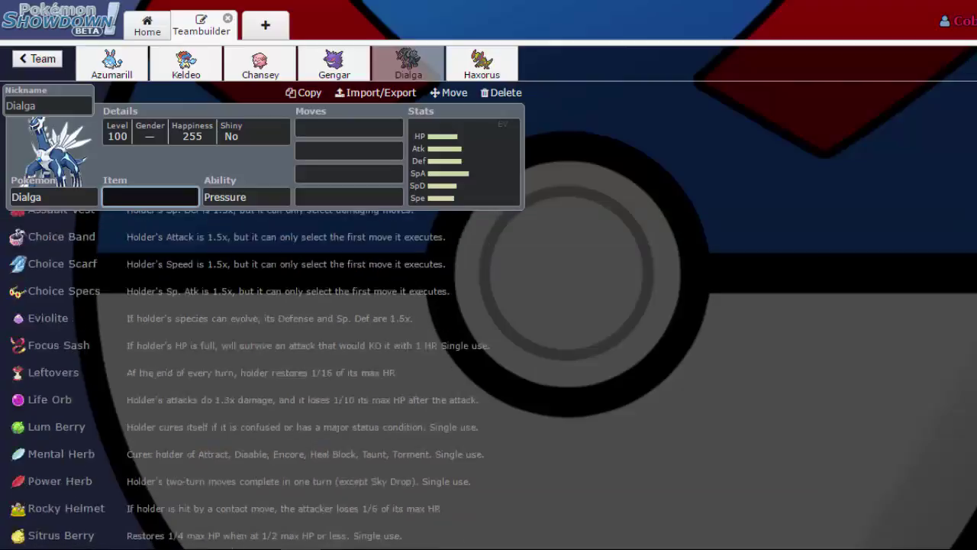
scroll(244, 382, down, 15)
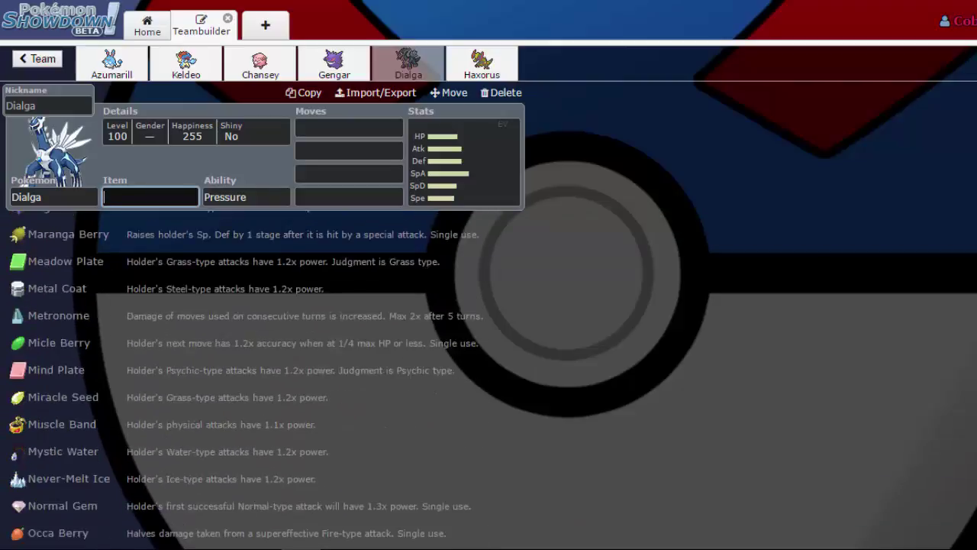
scroll(244, 381, down, 15)
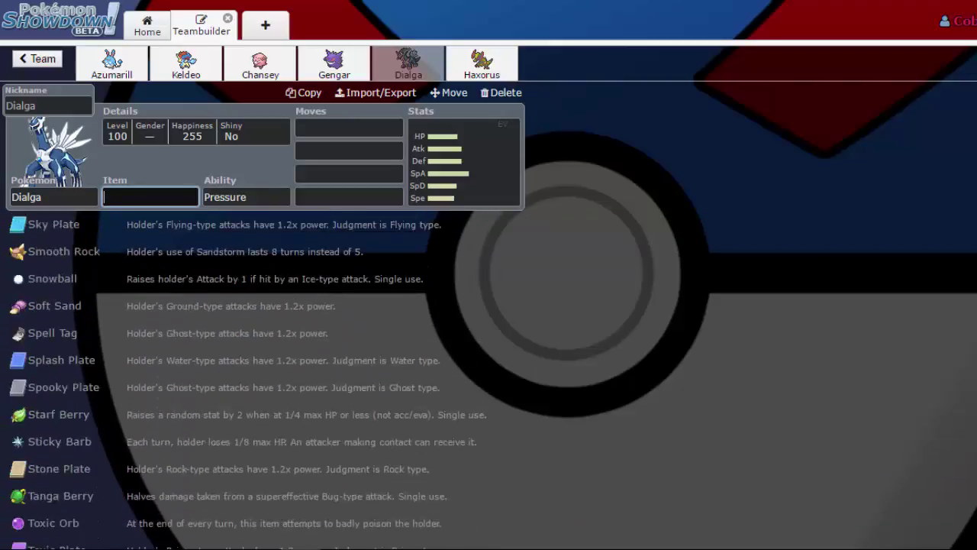
scroll(488, 382, down, 3)
scroll(489, 382, up, 3)
scroll(489, 382, down, 5)
scroll(489, 382, down, 2)
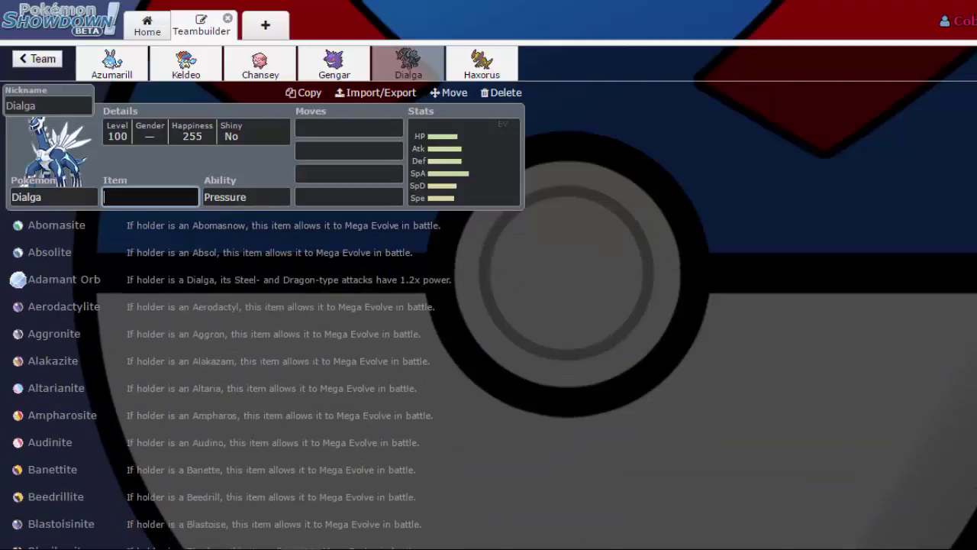
scroll(268, 167, up, 20)
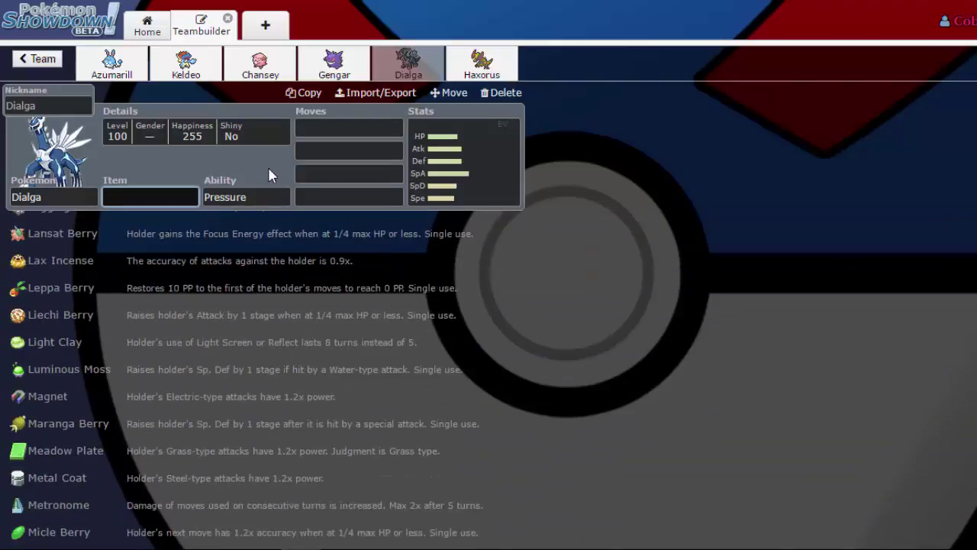
- Give Gengar Gengarite as its item and highlight the "ite" ending of the item's name
click(342, 67)
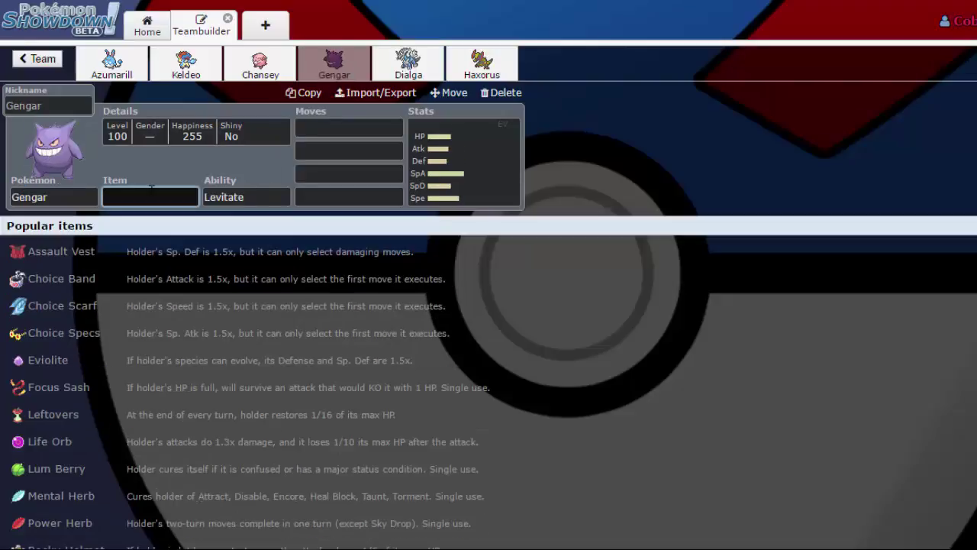
text(gen)
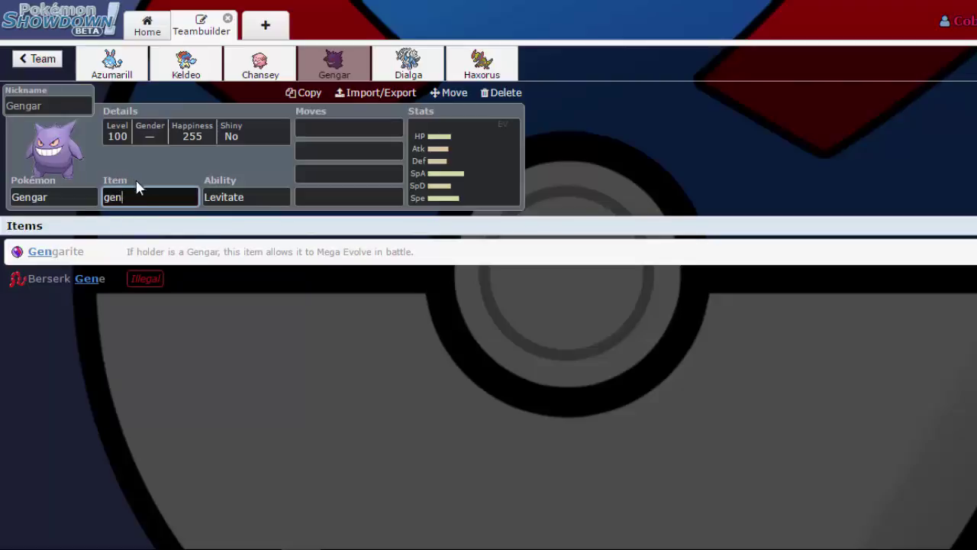
click(47, 263)
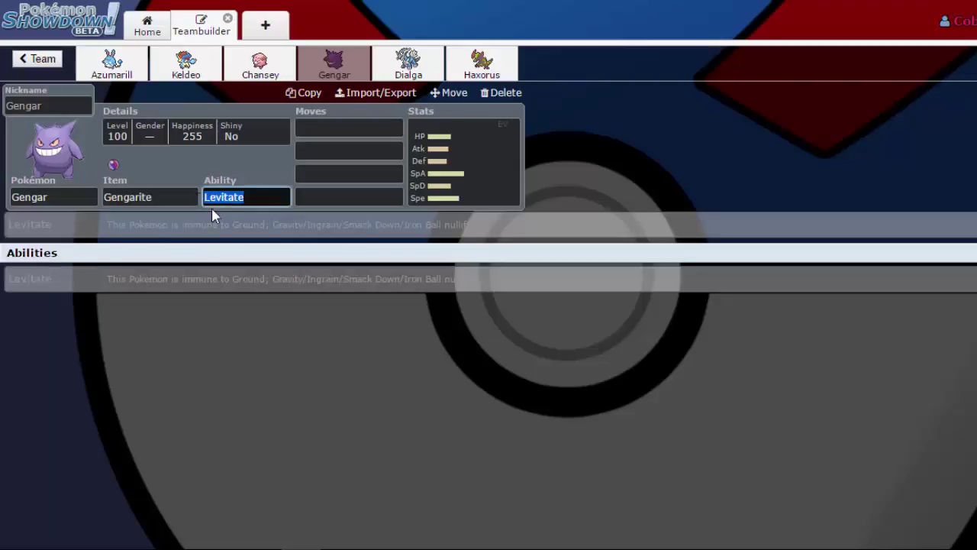
click(172, 191)
drag(172, 191, 138, 197)
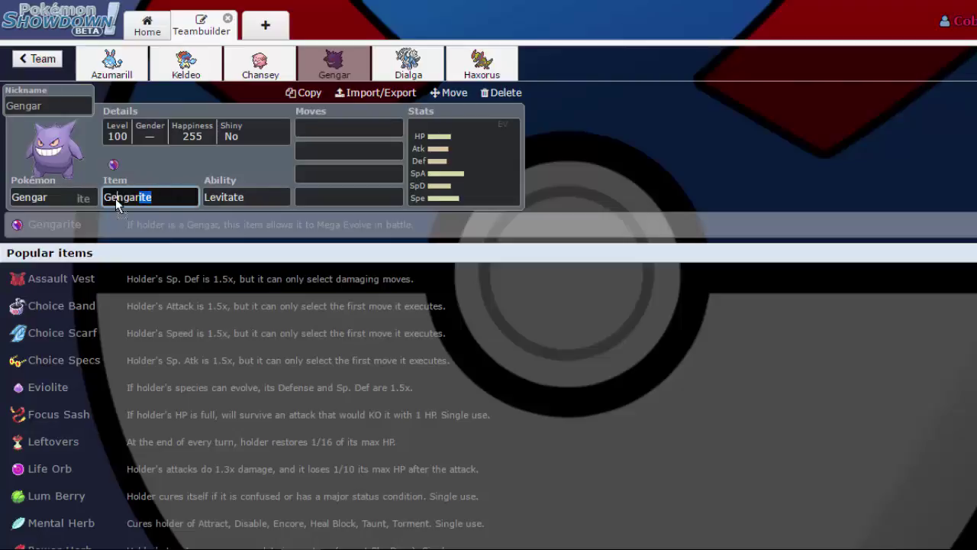
- Change Gengar's item to Absolite
key(Right)
key(ctrl+a)
text(abso)
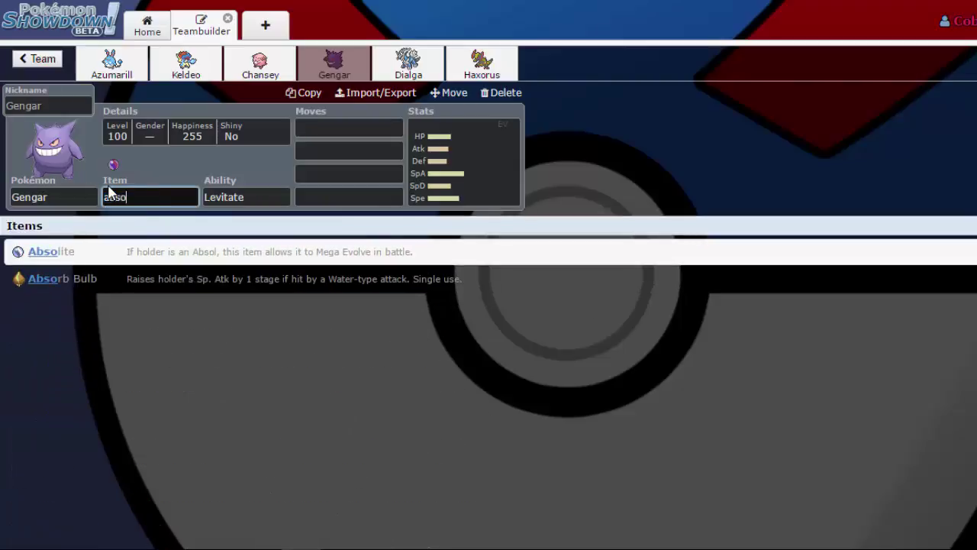
text(lite)
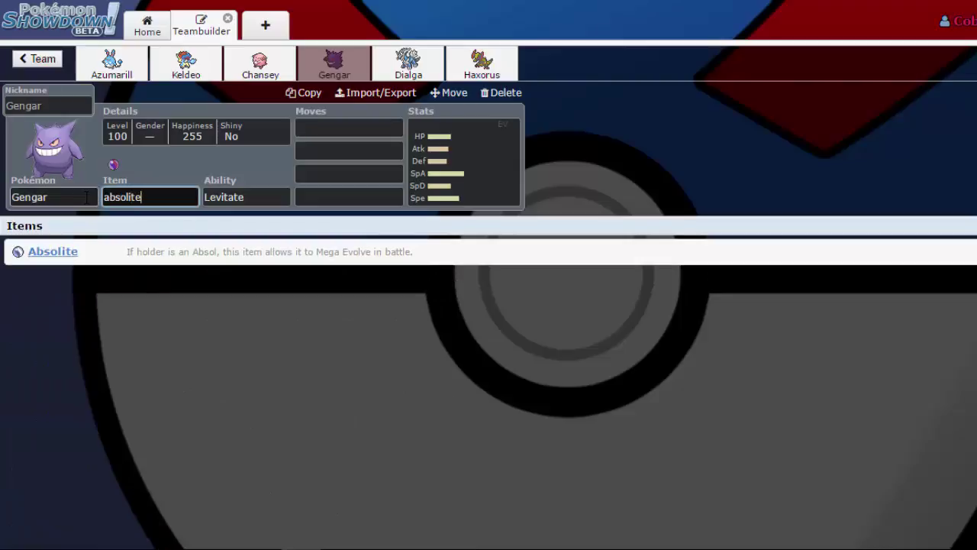
key(shift+Tab)
- Change Gengar to its mega form, Gengar-Mega, using the search "mega gen"
key(ctrl+a)
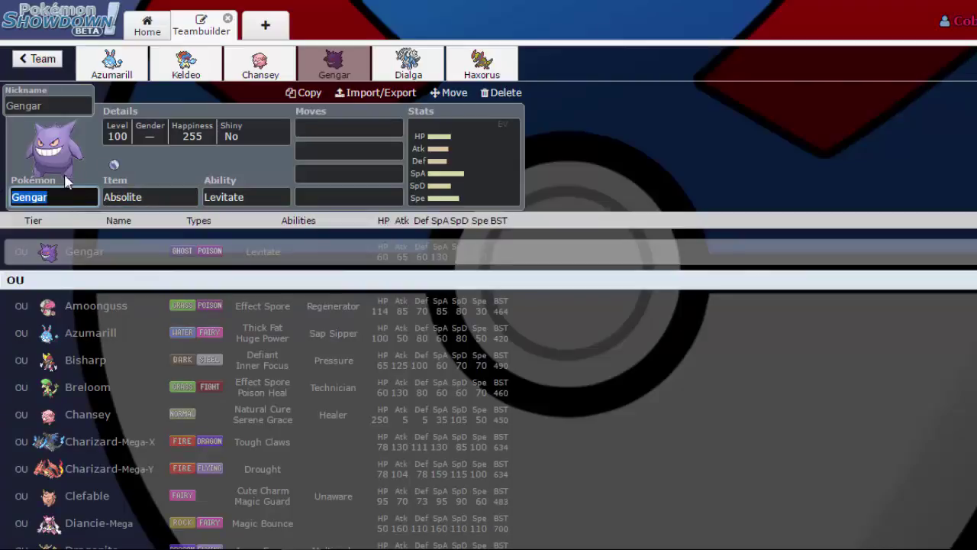
text(mega )
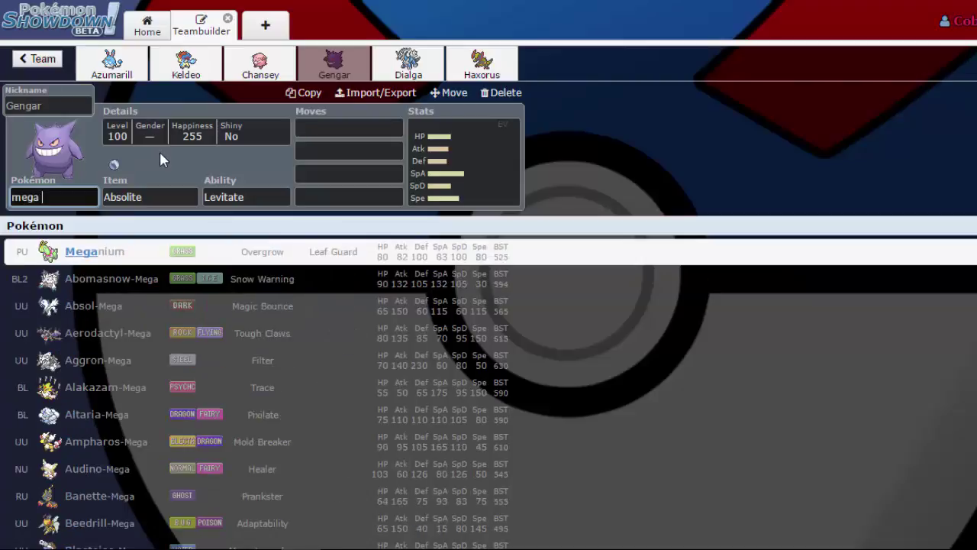
text(gen)
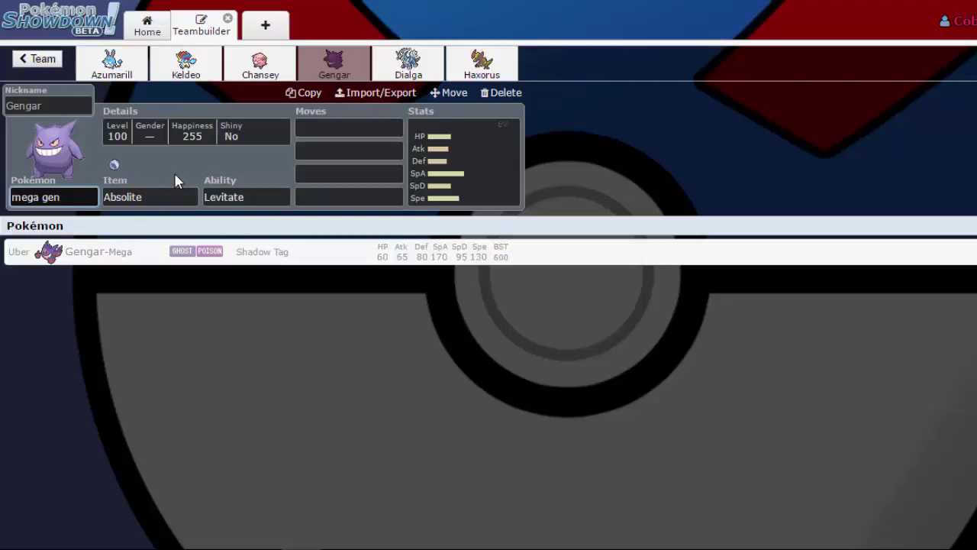
key(ctrl+shift+Left)
key(ctrl+shift+Left)
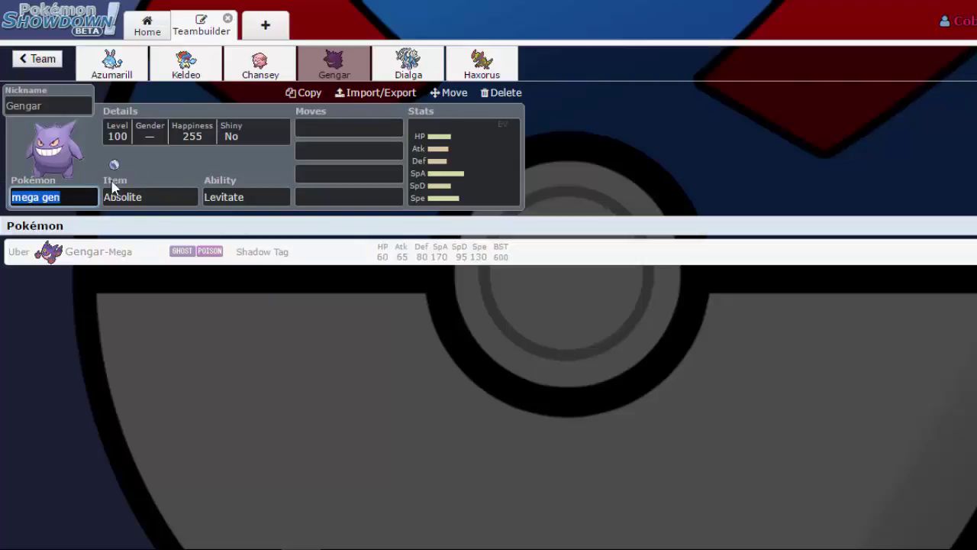
click(87, 252)
- Search the Pokémon list for "gengar" to compare both forms, and select the search text
click(64, 197)
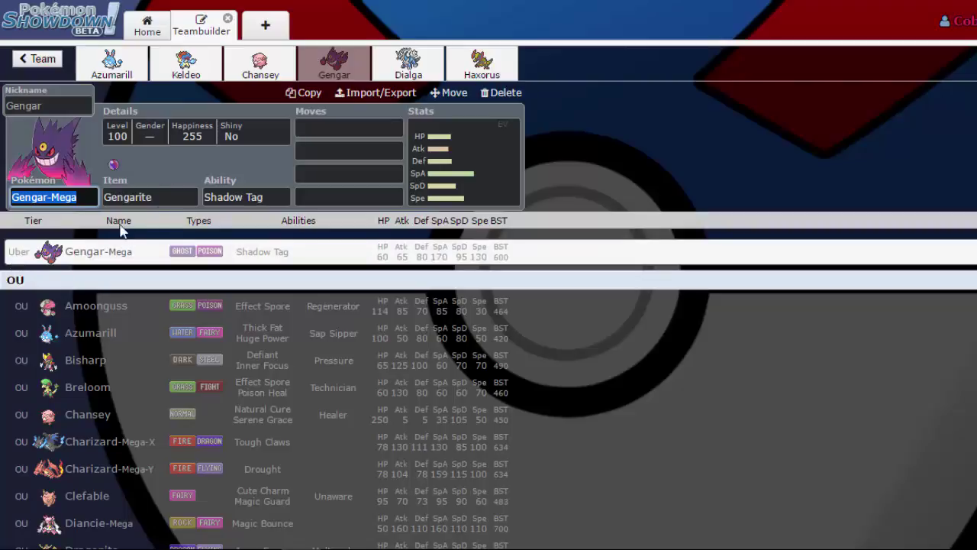
text(gengar)
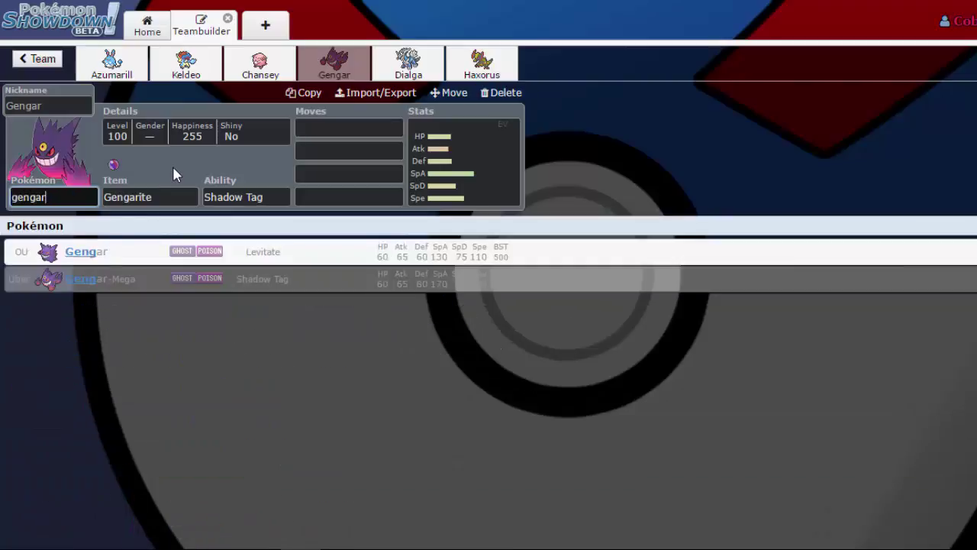
click(74, 191)
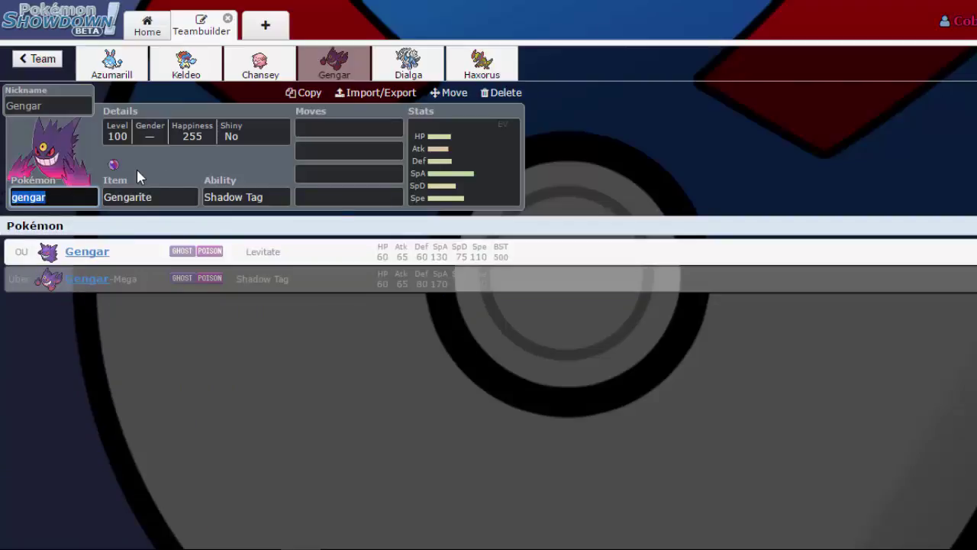